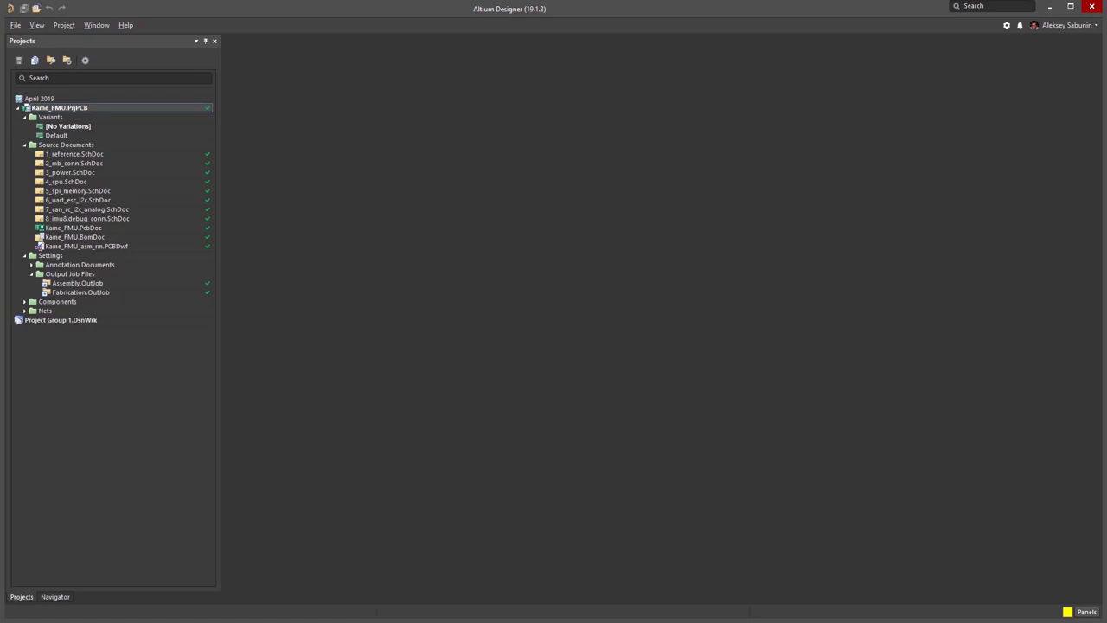
Step: Open WiFi_miniPCIe.PrjPcb from AD19.1\Examples\Mini PC\Mini PC - WiFi and zoom out on the board
left_click(16, 25)
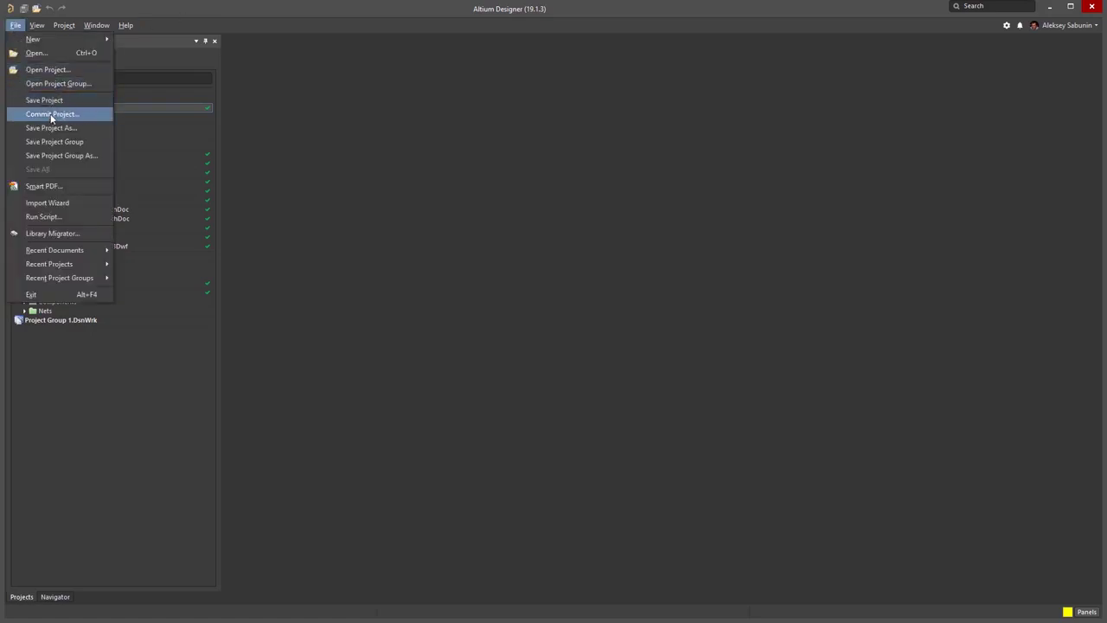
left_click(38, 54)
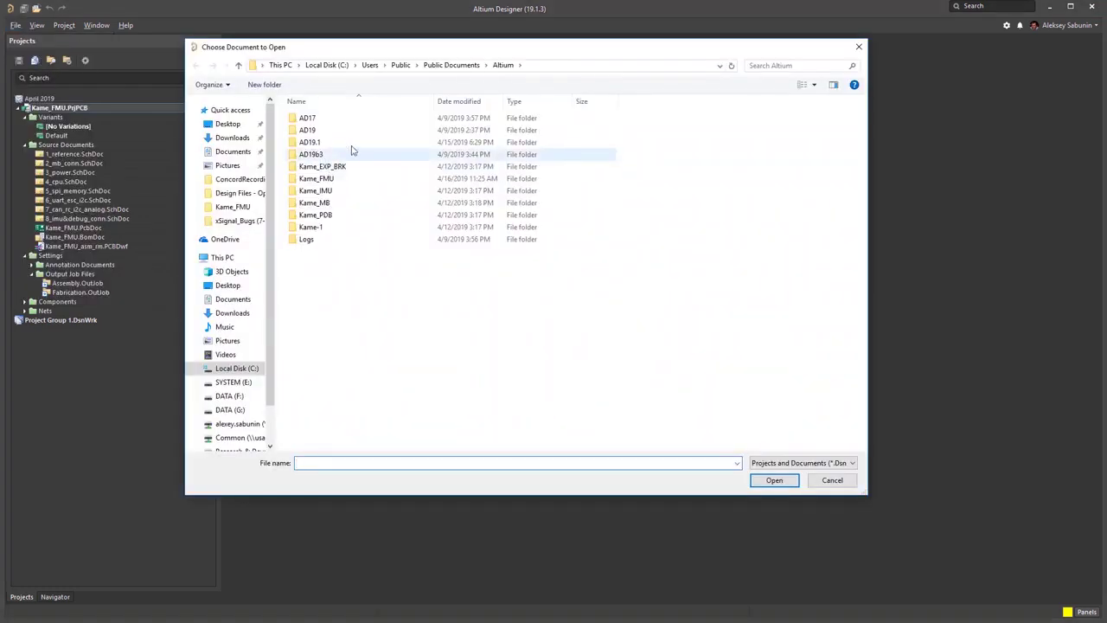
double_click(314, 142)
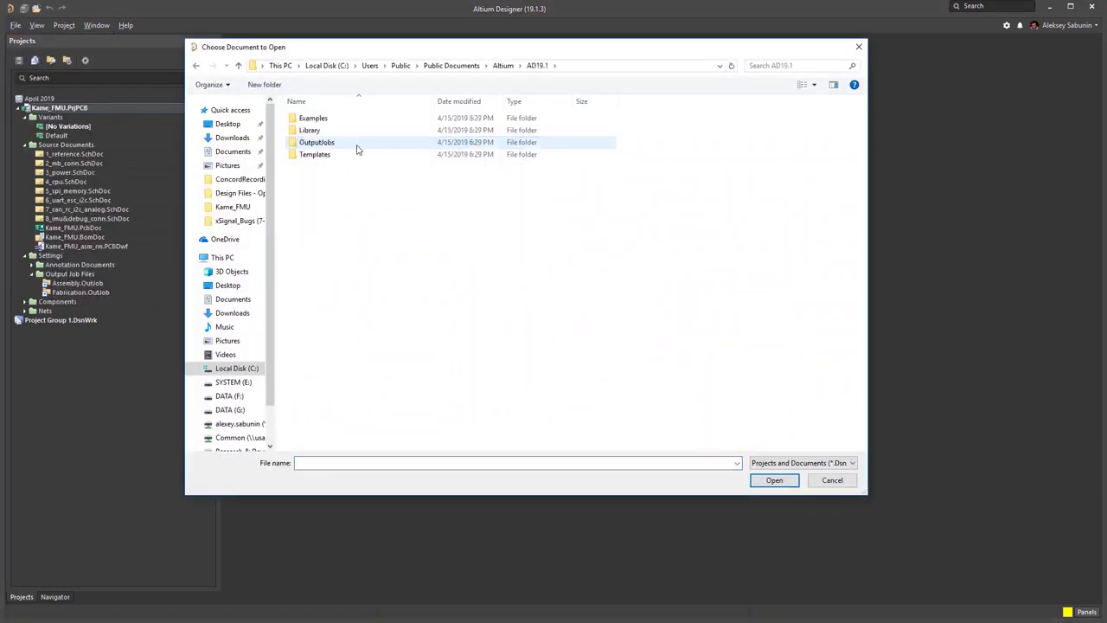
double_click(343, 120)
double_click(321, 131)
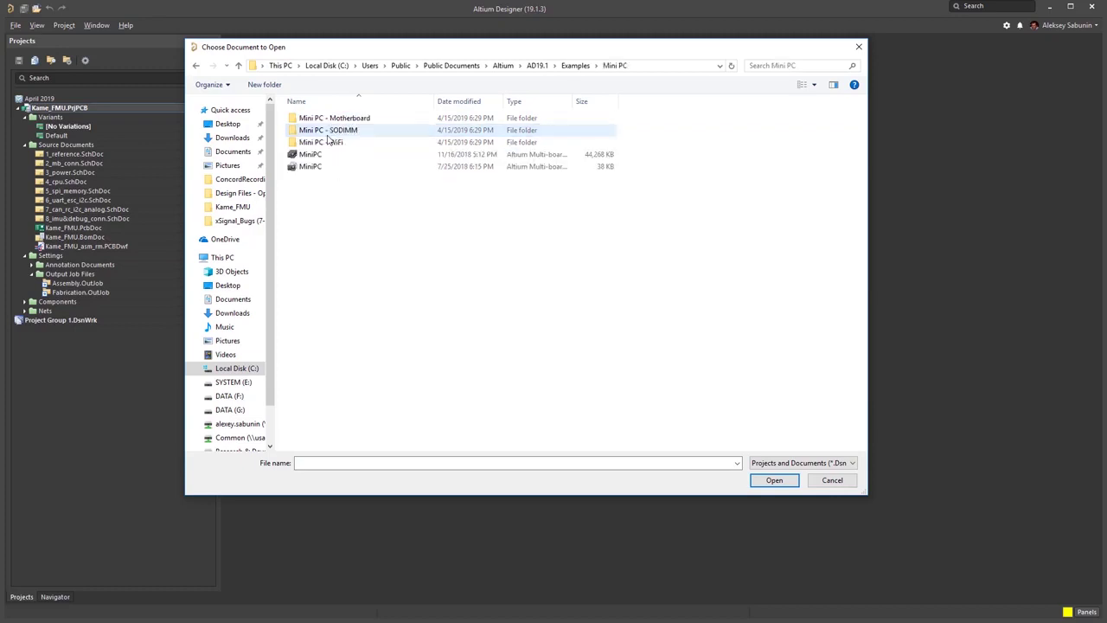
double_click(350, 143)
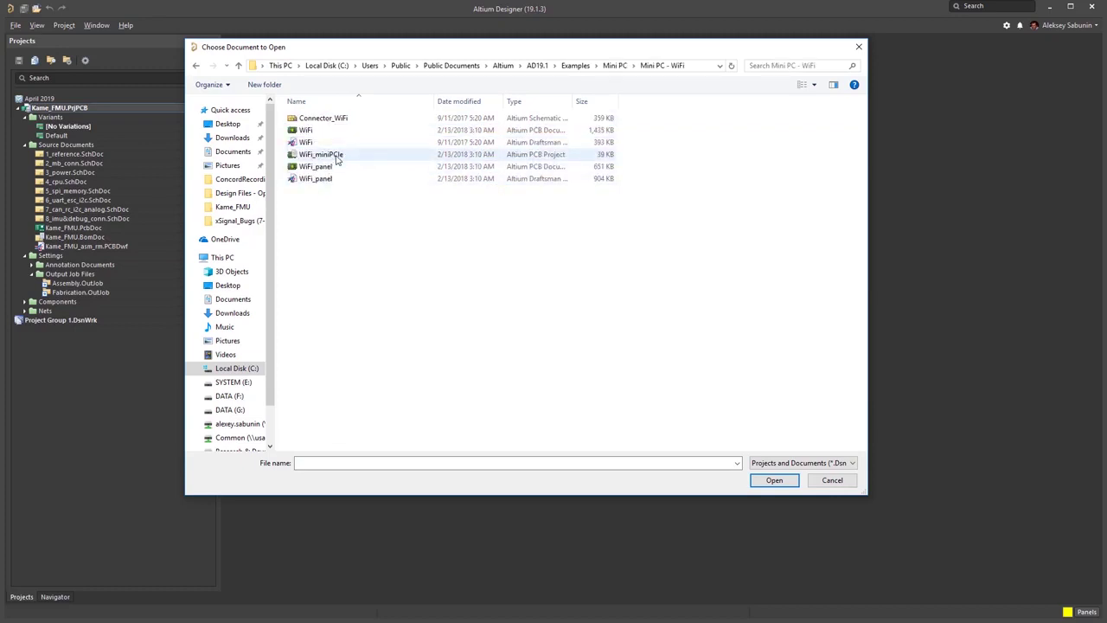
double_click(338, 154)
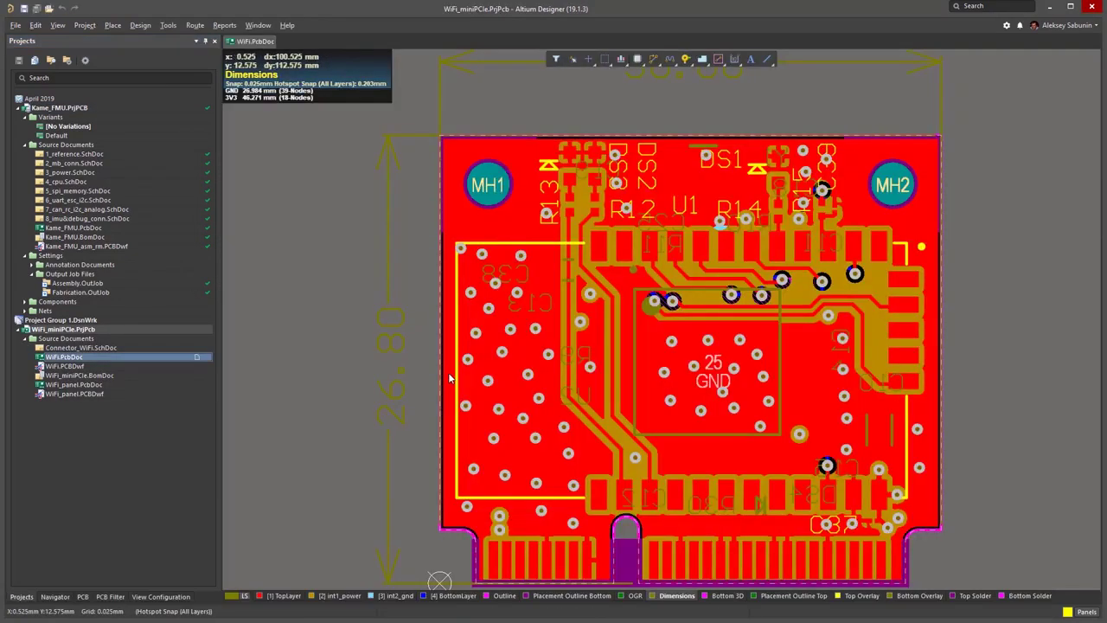
scroll(539, 276, "down", 2, "ctrl")
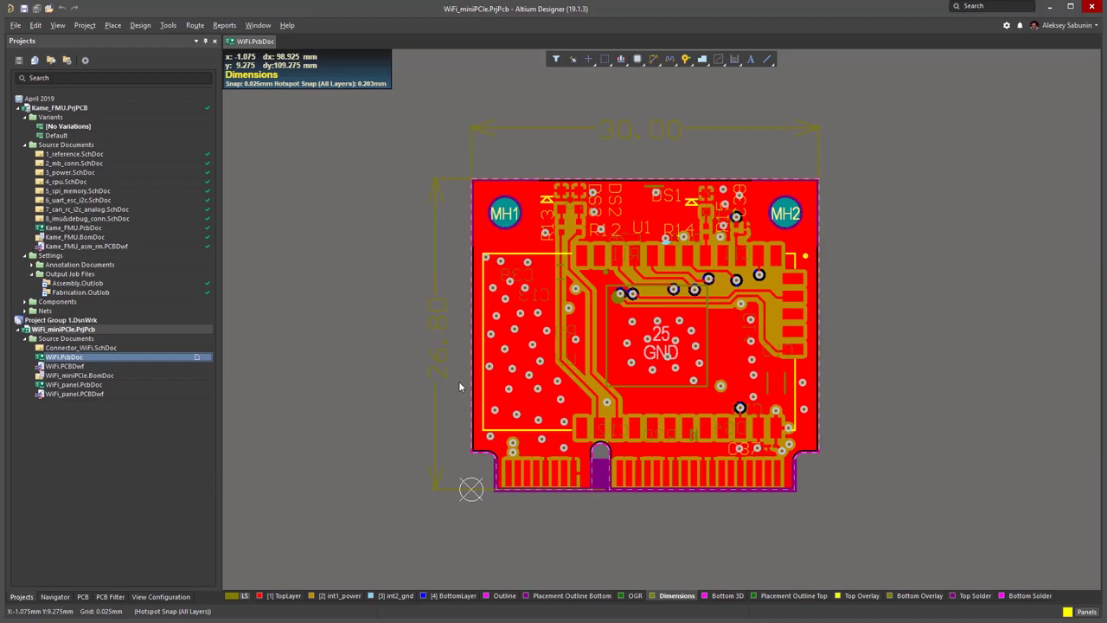
Step: Use Make Project Available Online on WiFi_miniPCIe.PrjPcb, keeping the name WiFi_miniPCIe
right_click(120, 330)
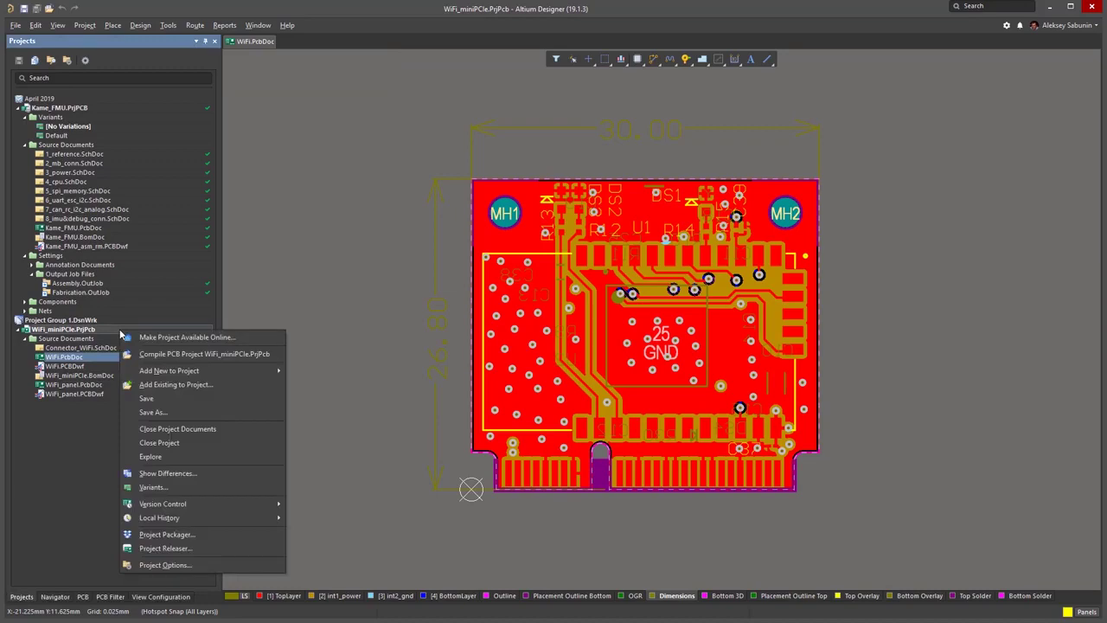
left_click(220, 339)
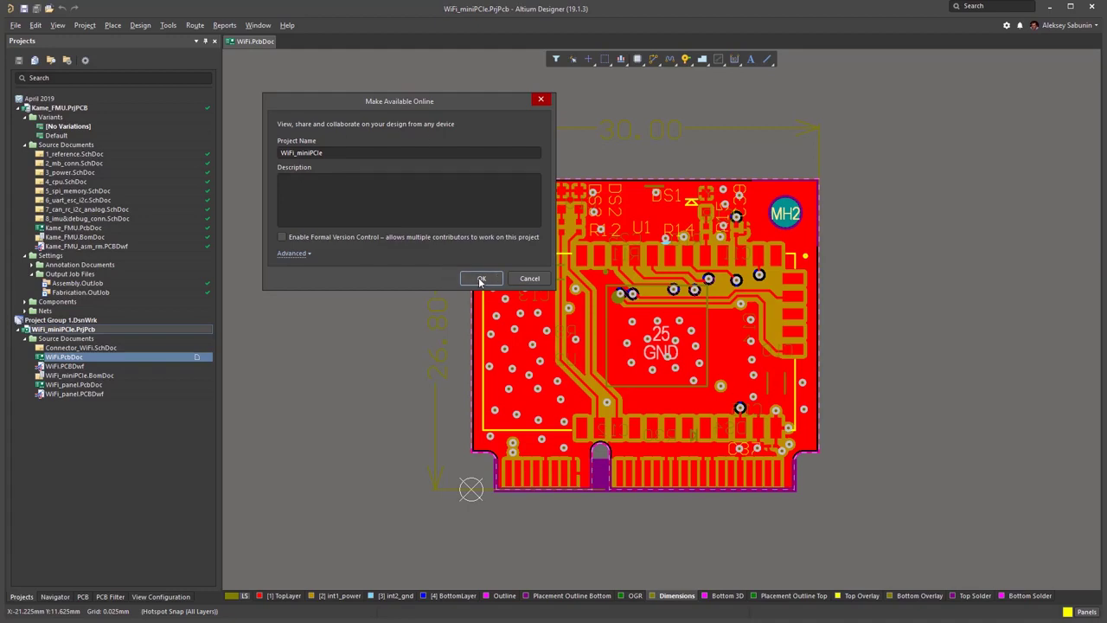
left_click(481, 280)
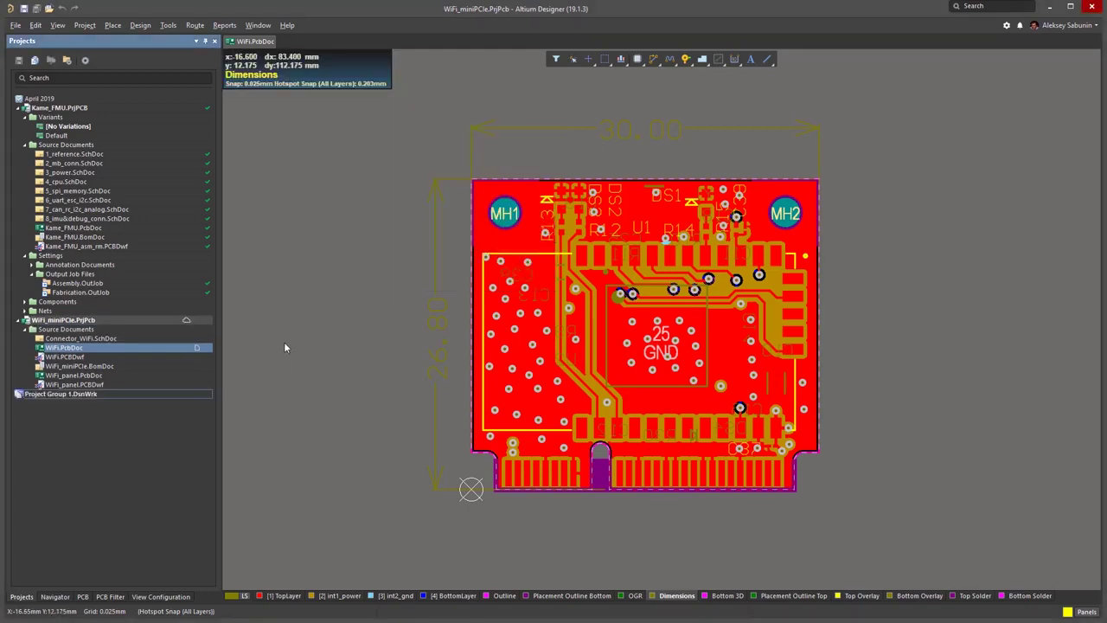
Step: Shift the board view and show the MCAD CoDesigner panel from the Panels list
right_click_drag(384, 304, 390, 337)
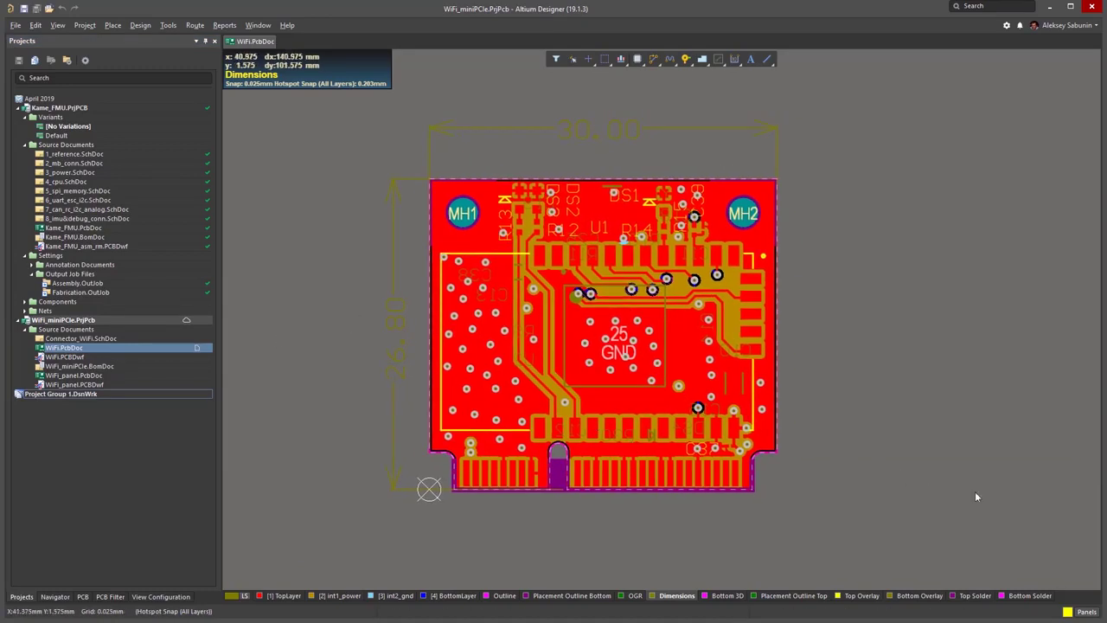
left_click(1088, 613)
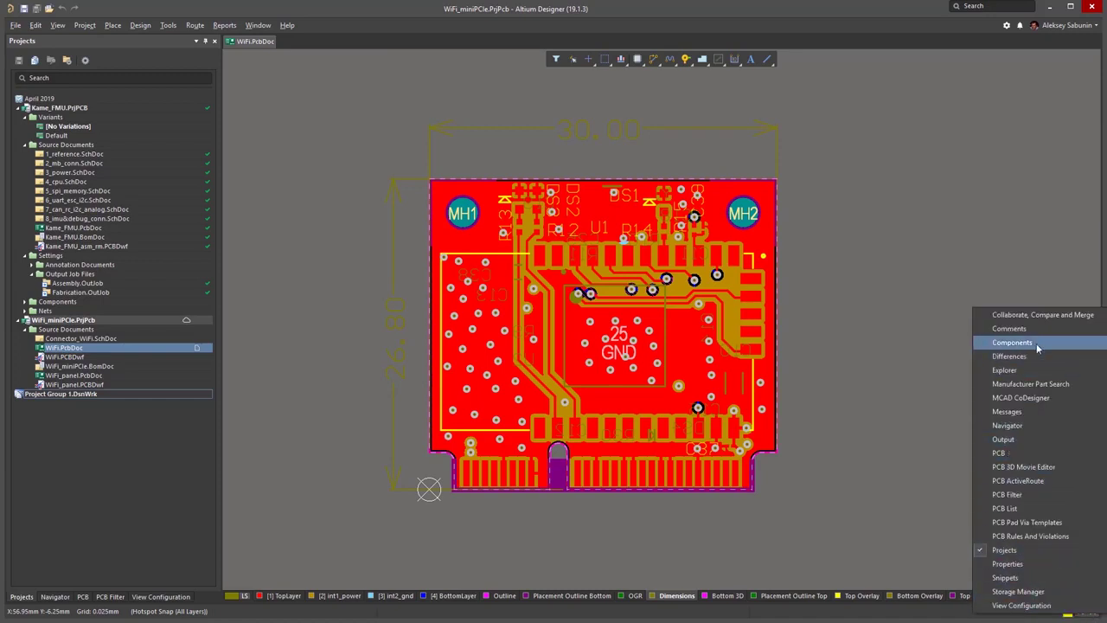
left_click(1020, 398)
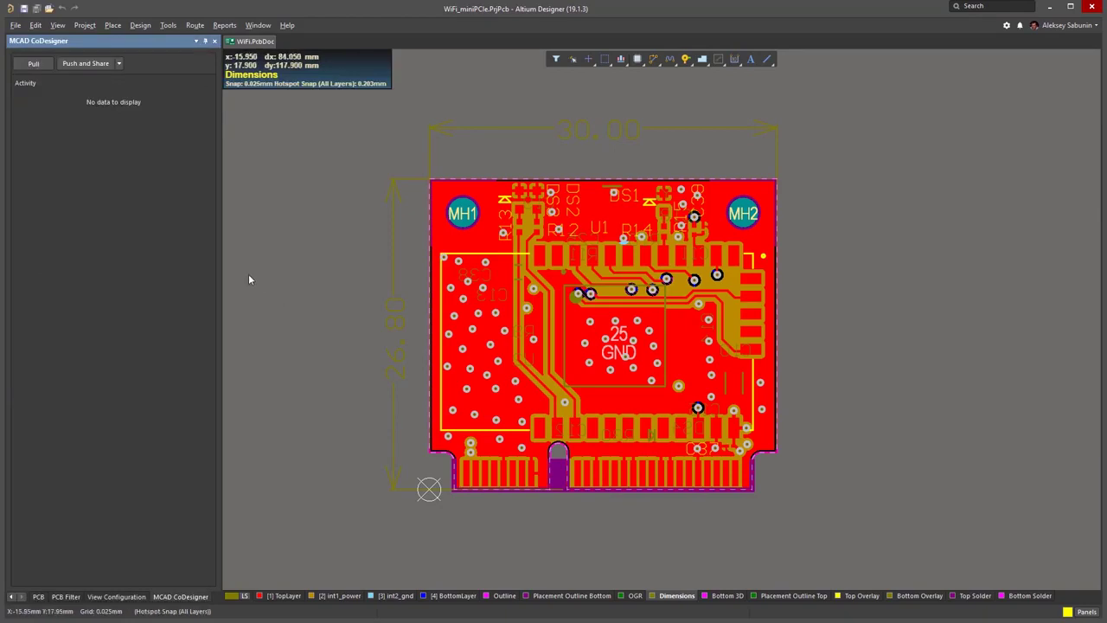
Step: Review Purchased extensions filtered by 'co' in Extensions and Updates, then return to WiFi.PcbDoc
left_click(1092, 27)
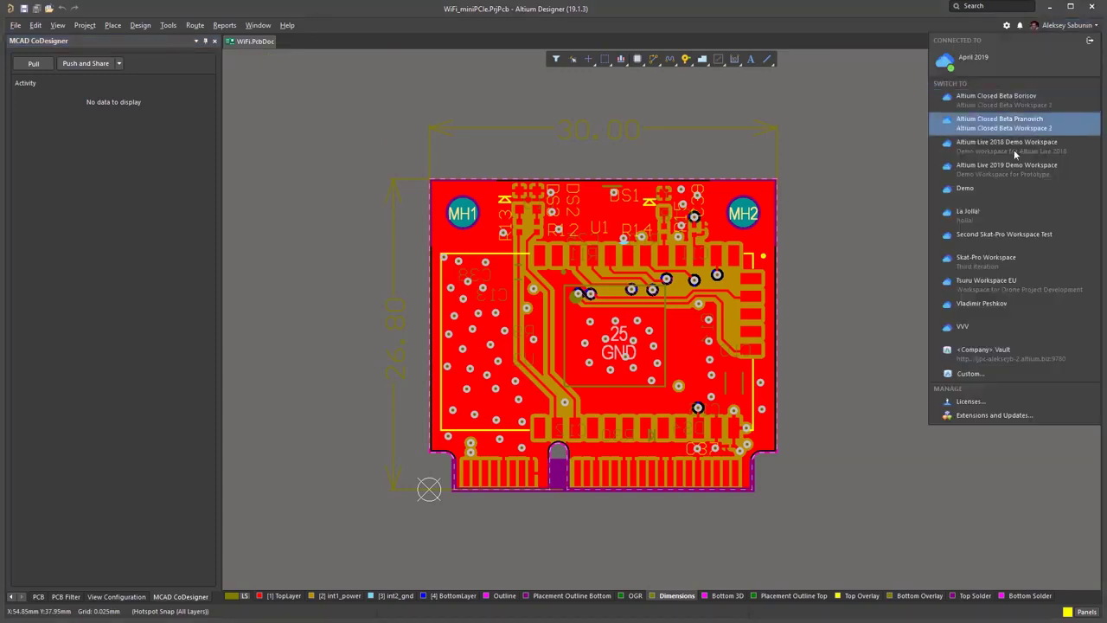
left_click(991, 416)
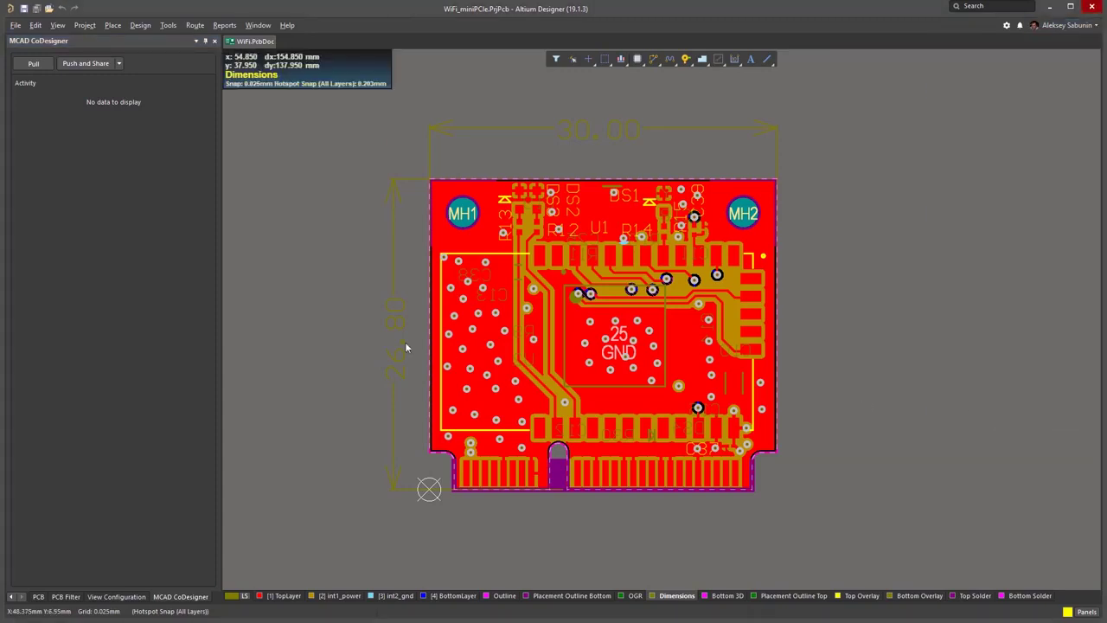
type("co")
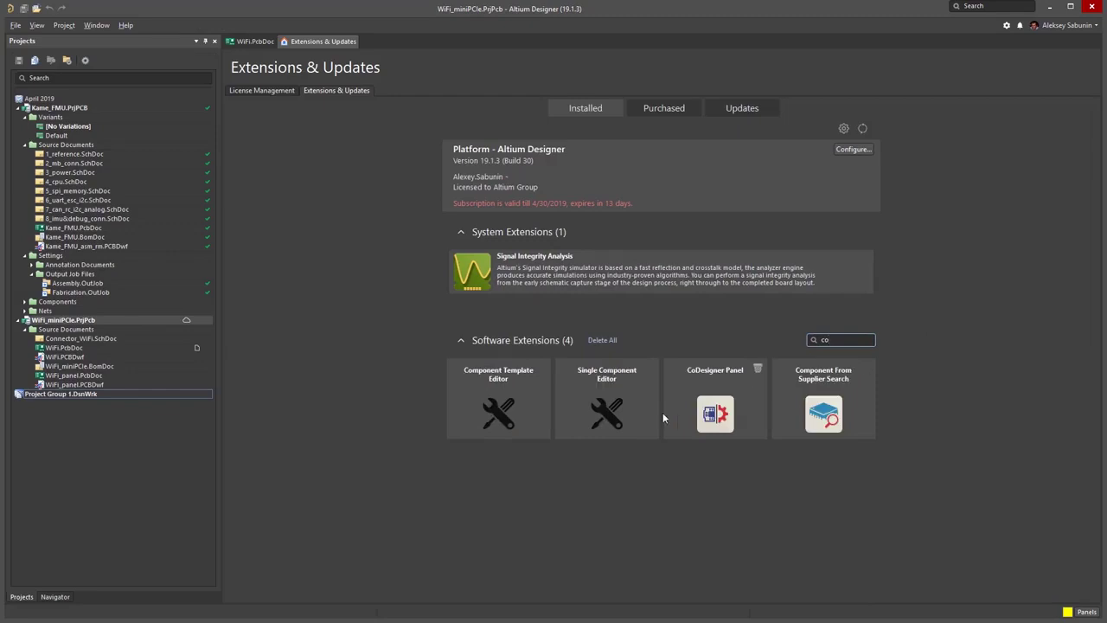
left_click(658, 110)
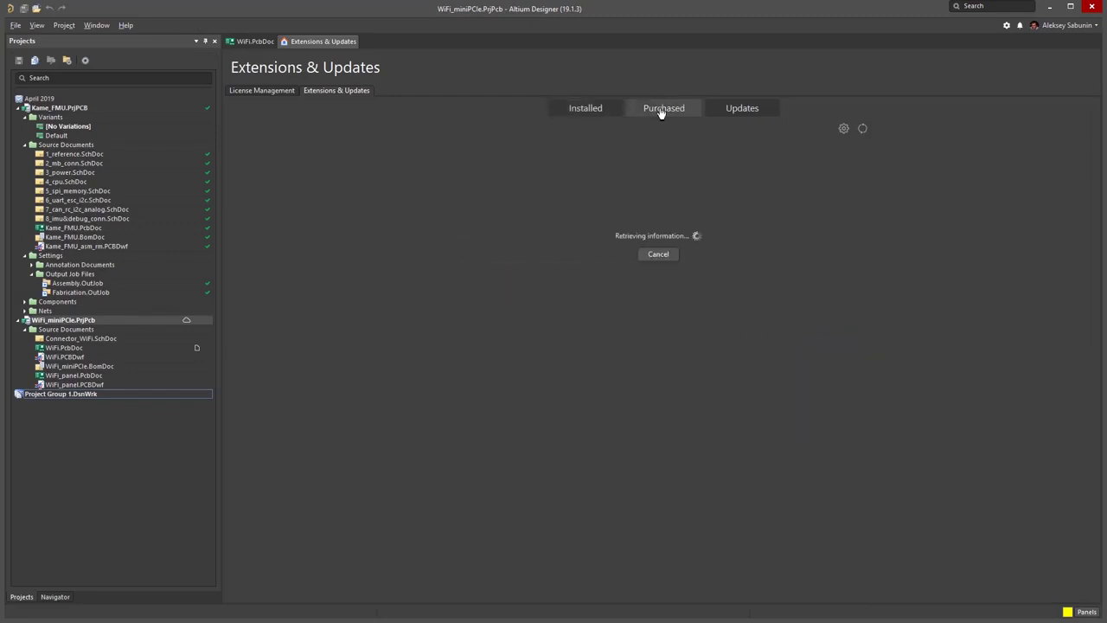
scroll(826, 480, "down", 1)
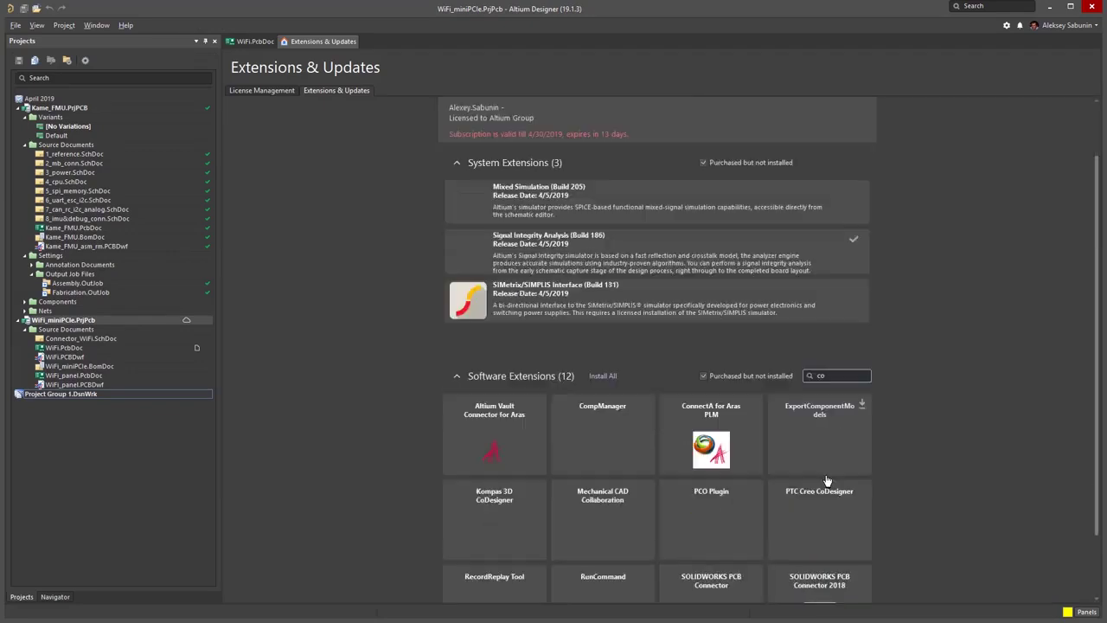
scroll(826, 476, "down", 1)
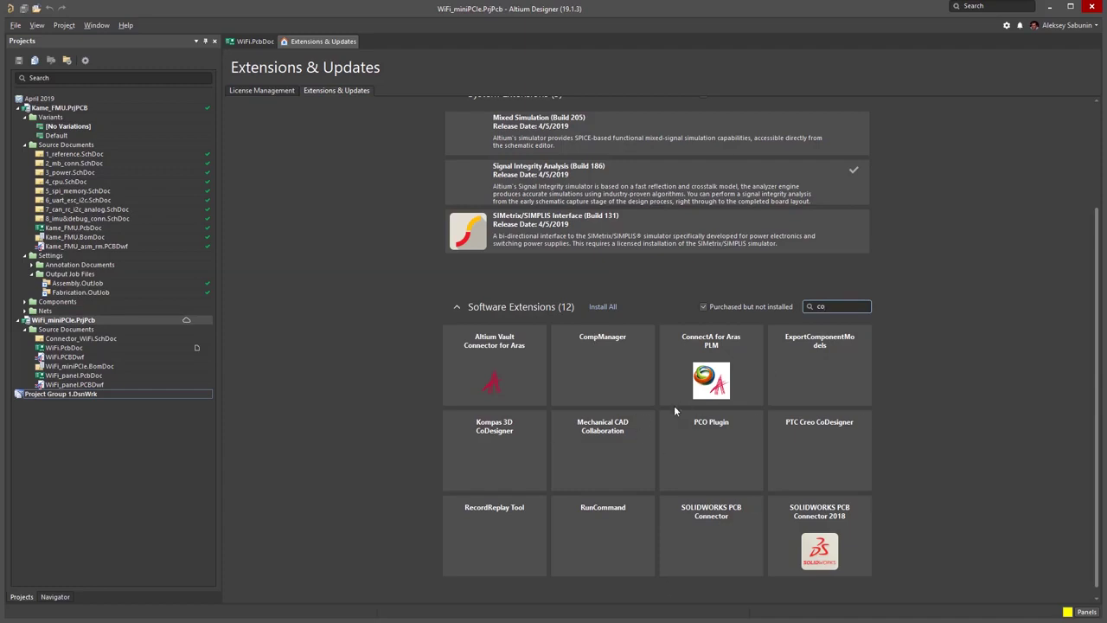
scroll(668, 416, "up", 2)
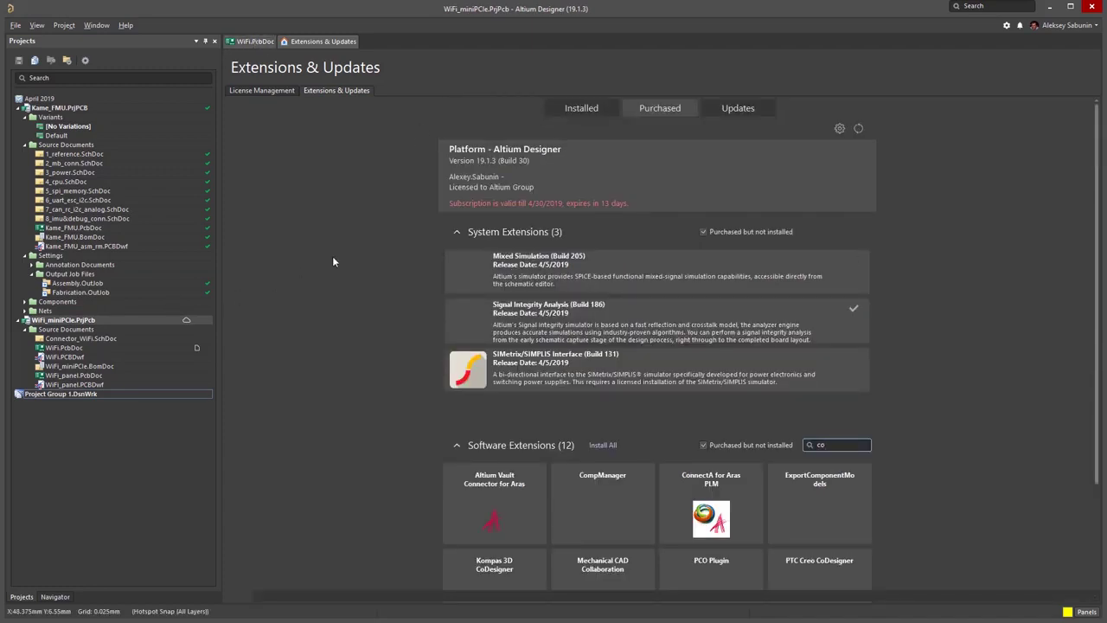
key("ctrl+Tab")
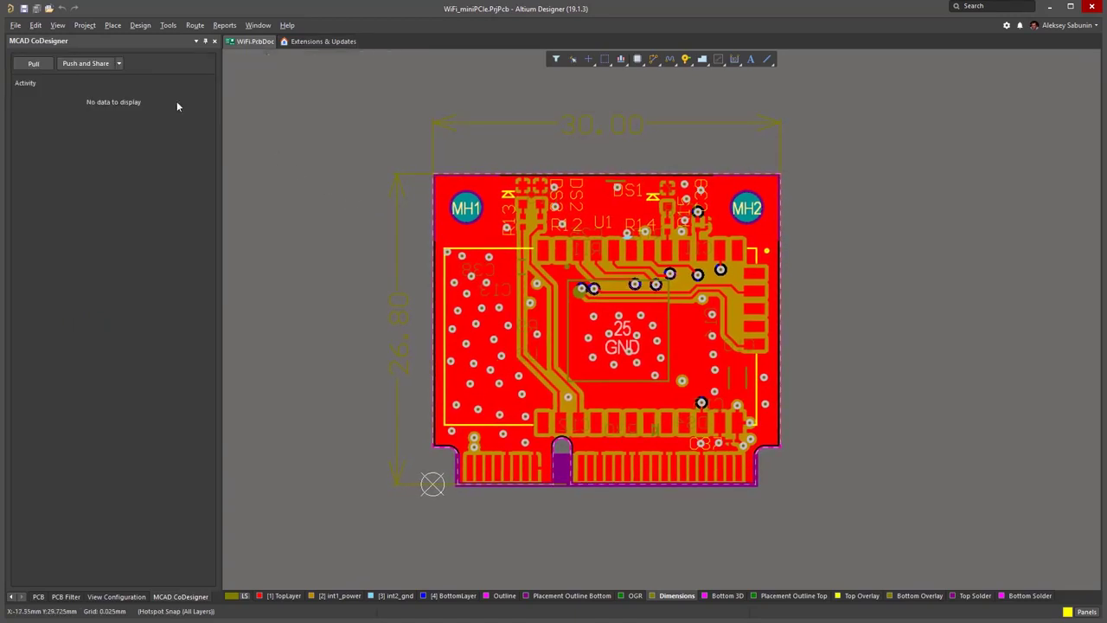
Step: Push the WiFi design from the CoDesigner panel with the comment 'Initial commit'
left_click(118, 65)
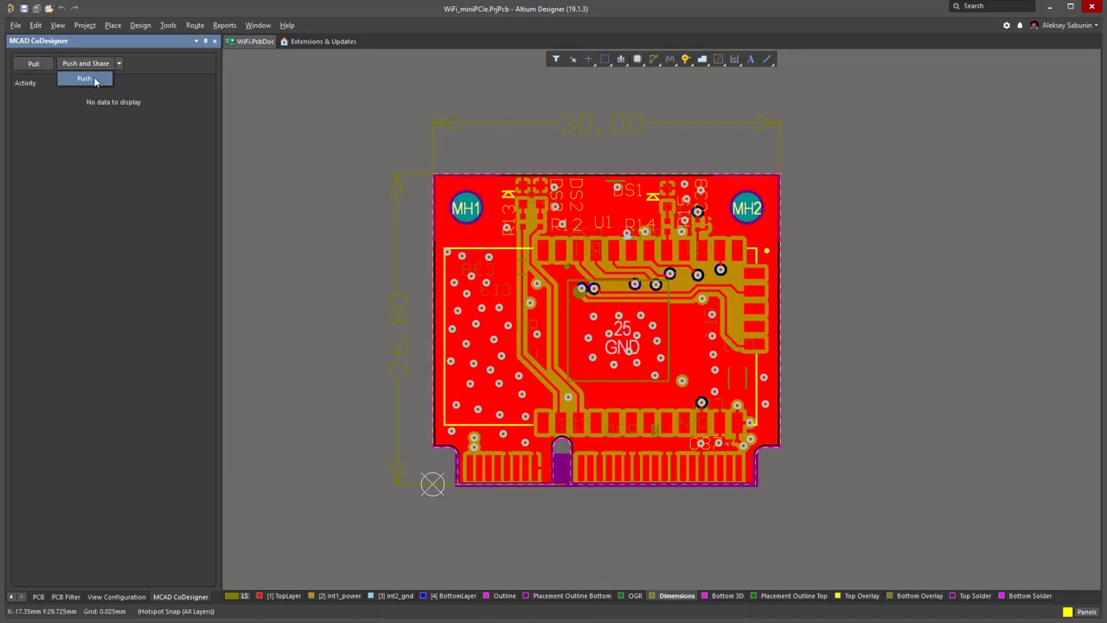
left_click(97, 80)
left_click(63, 81)
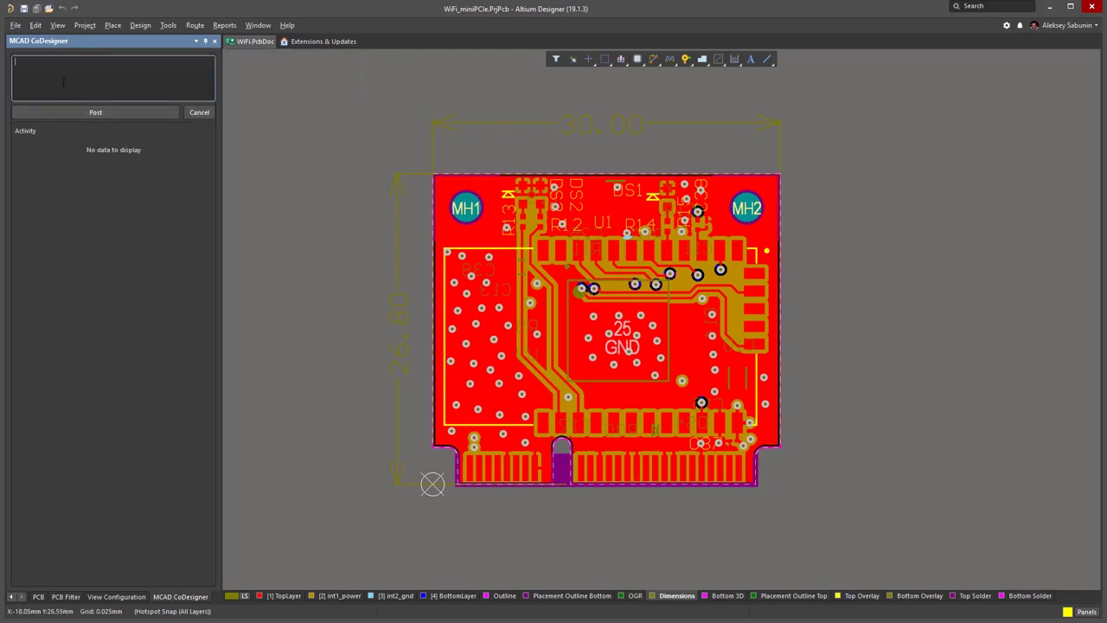
type("Initial commit")
left_click(86, 112)
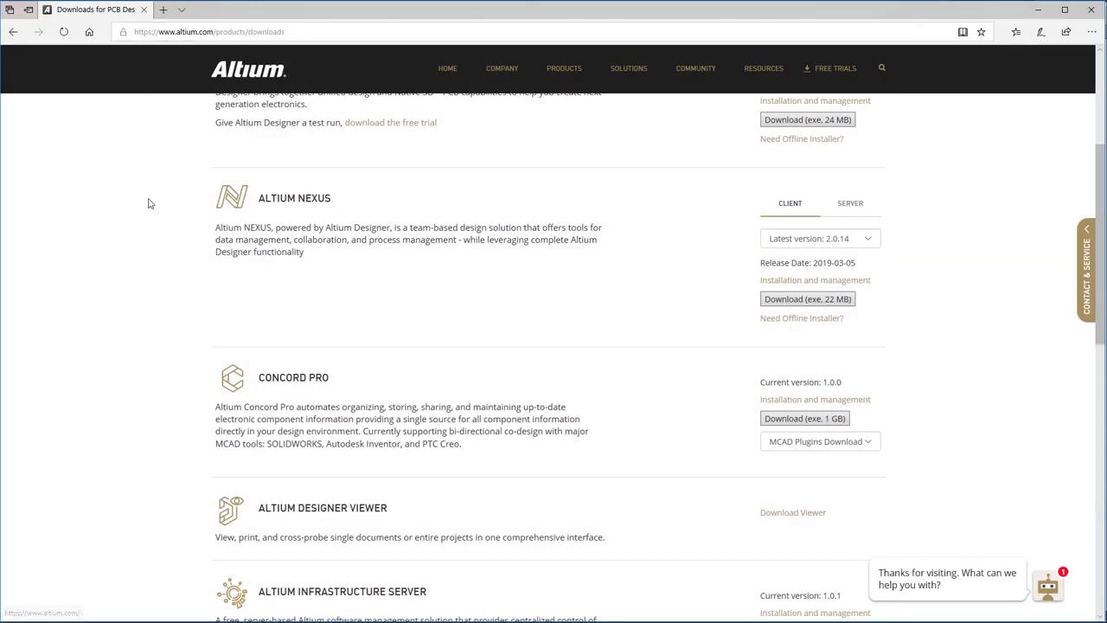
Step: Download the SOLIDWORKS CoDesigner plugin from Concord Pro's MCAD Plugins Download list
scroll(146, 202, "up", 3)
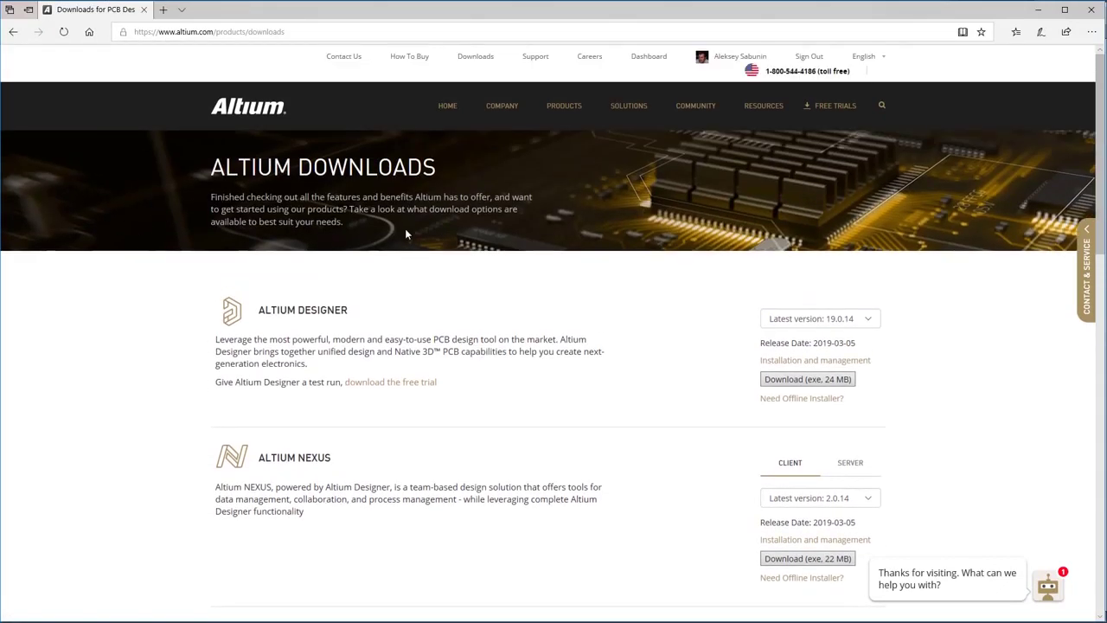
scroll(405, 230, "down", 5)
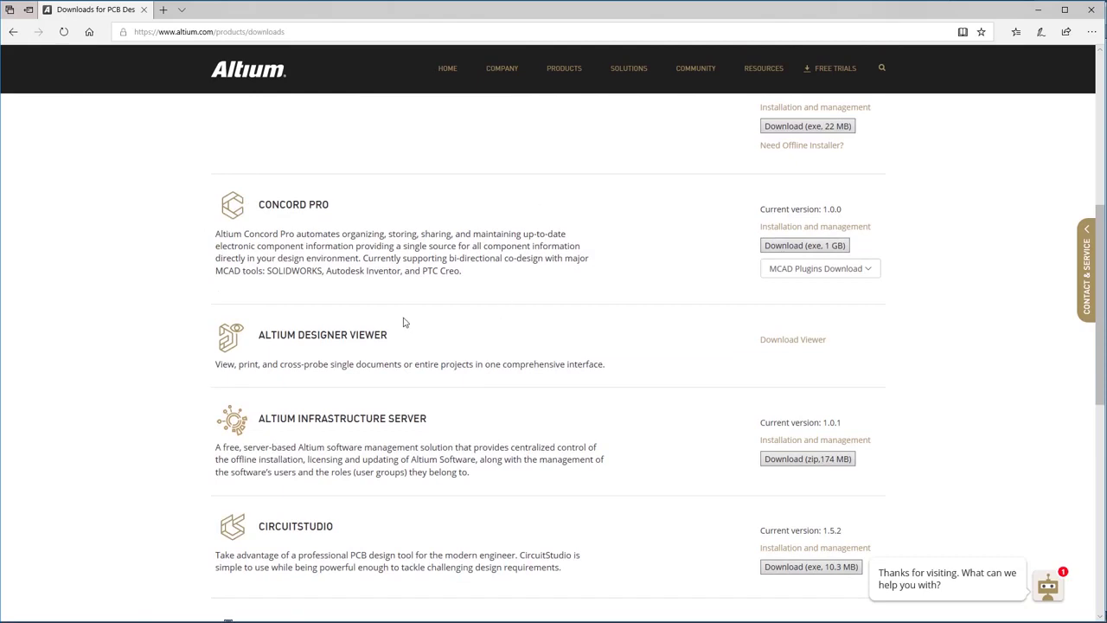
left_click(868, 270)
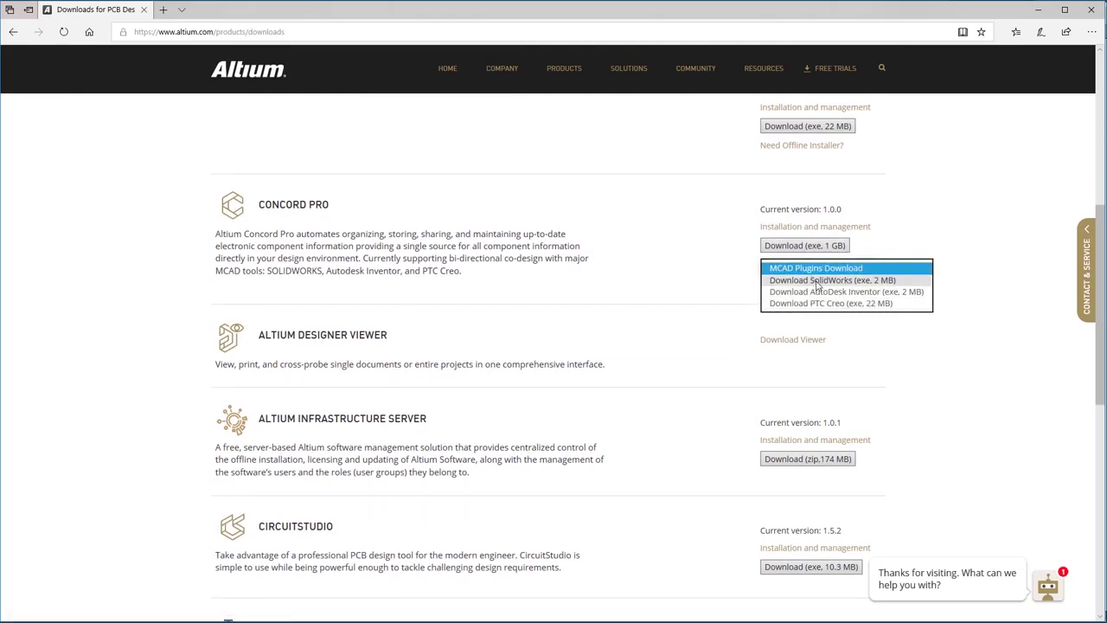
left_click(831, 279)
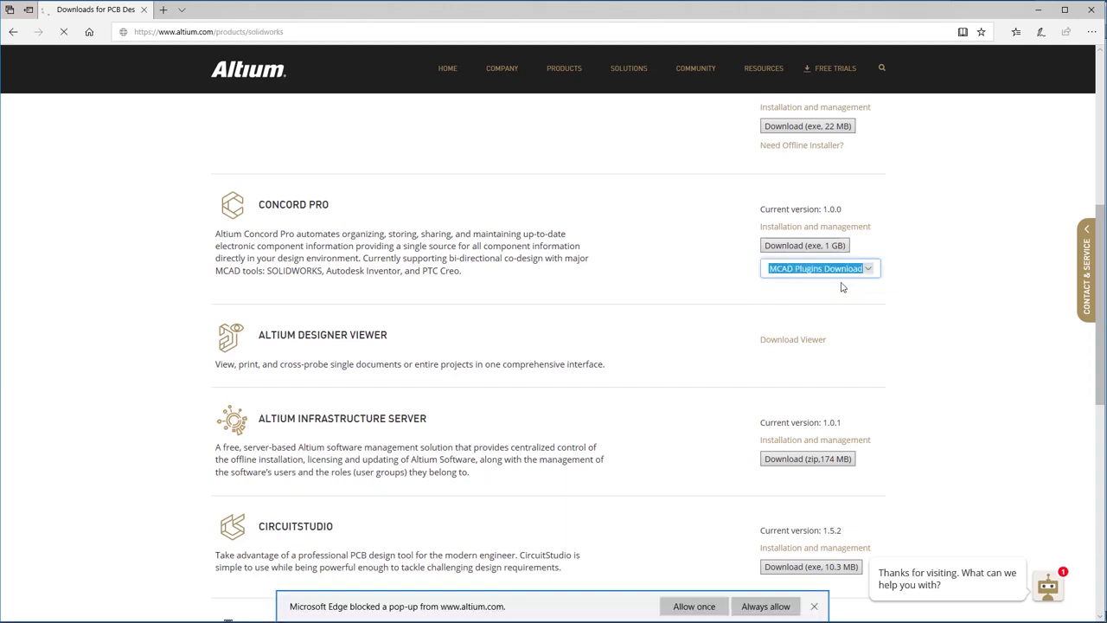
left_click(736, 600)
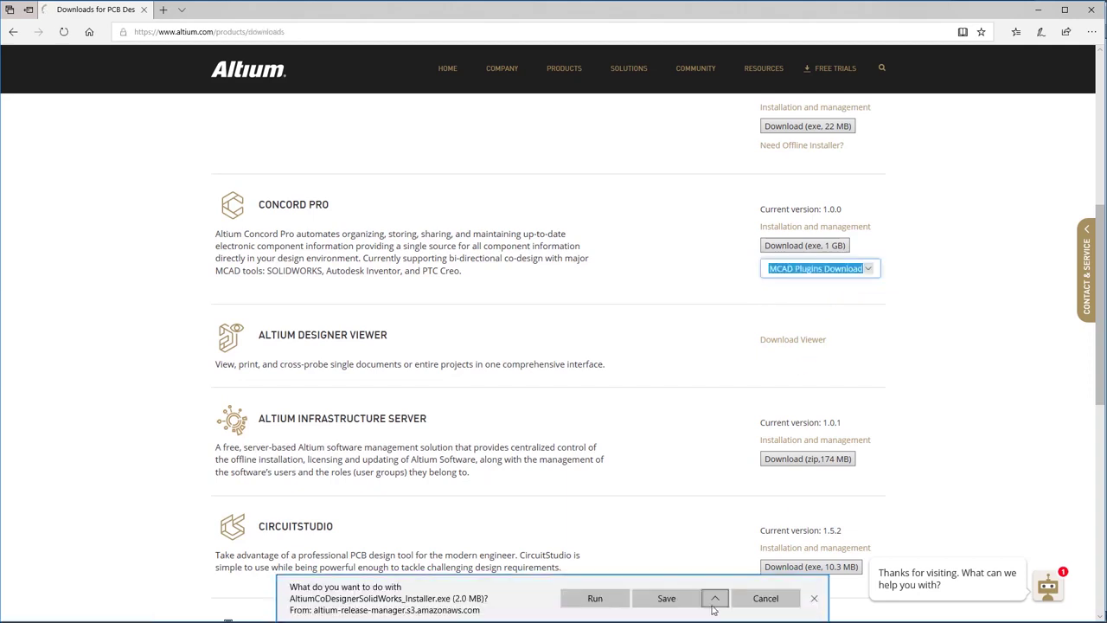
Step: Run the plugin installer, accept the licence and install to the default folder
left_click(597, 599)
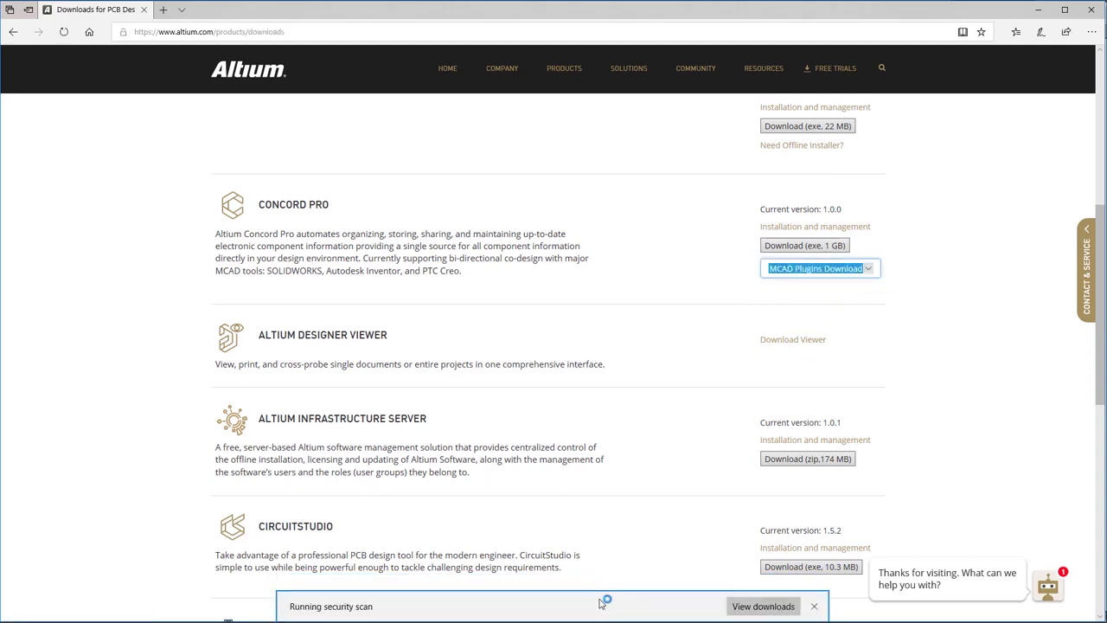
left_click(436, 272)
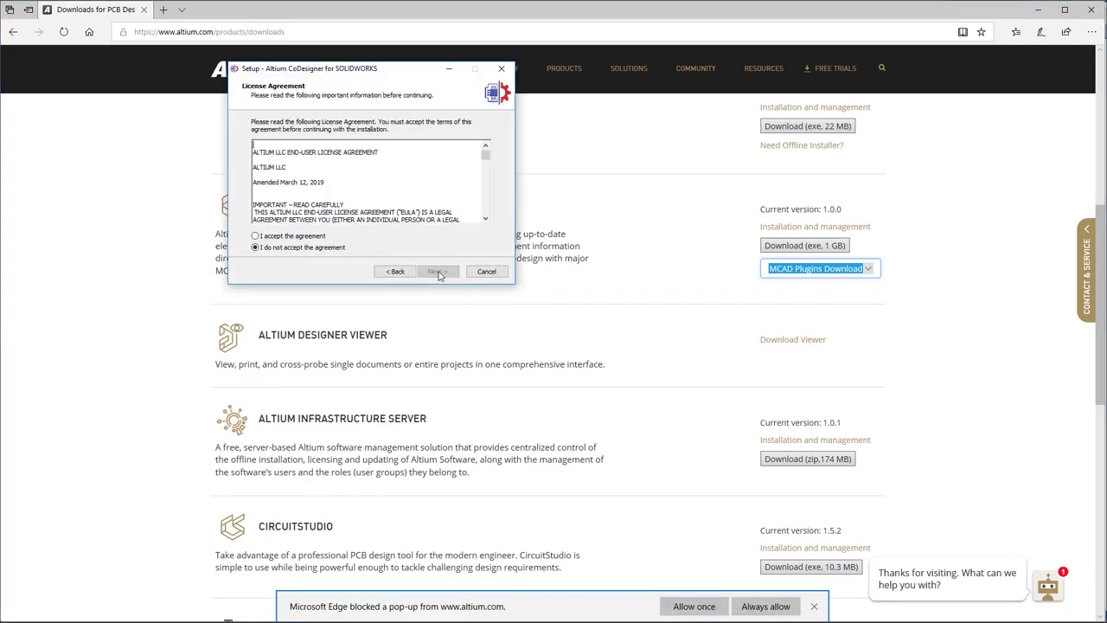
left_click(294, 237)
left_click(437, 271)
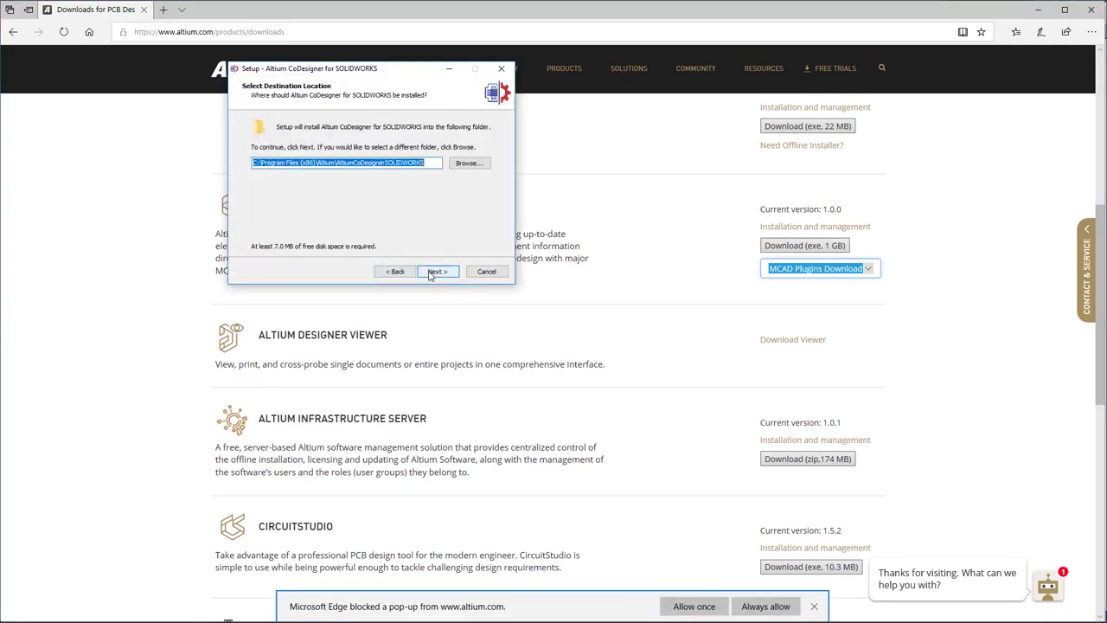
left_click(430, 273)
left_click(433, 274)
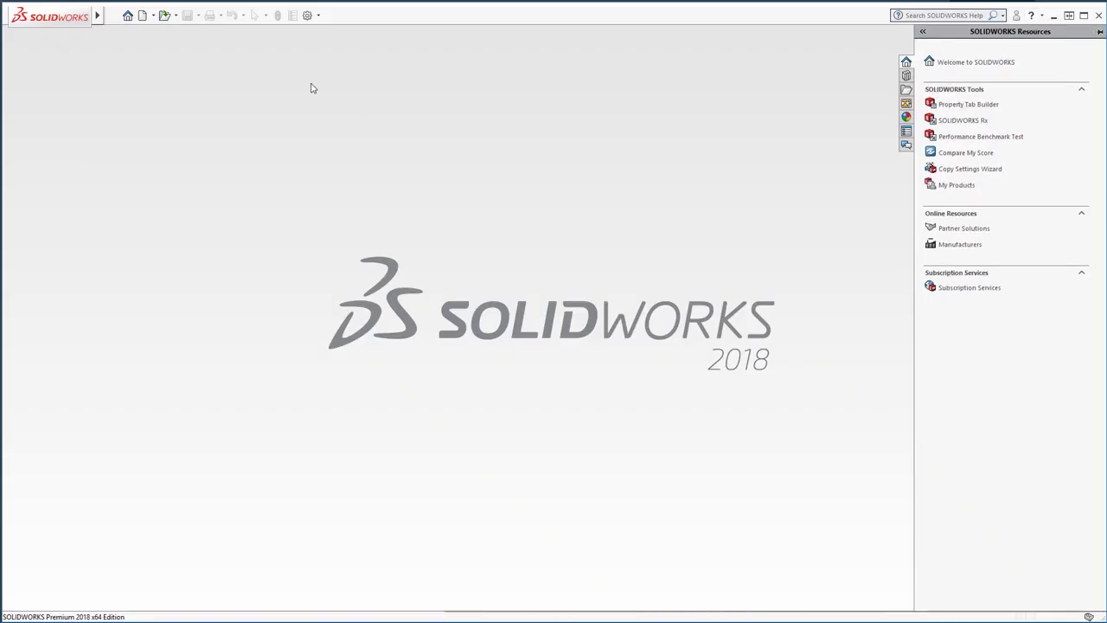
Step: Enable the Altium CoDesigner add-in both now and at start-up in the Add-Ins list
left_click(318, 15)
left_click(327, 45)
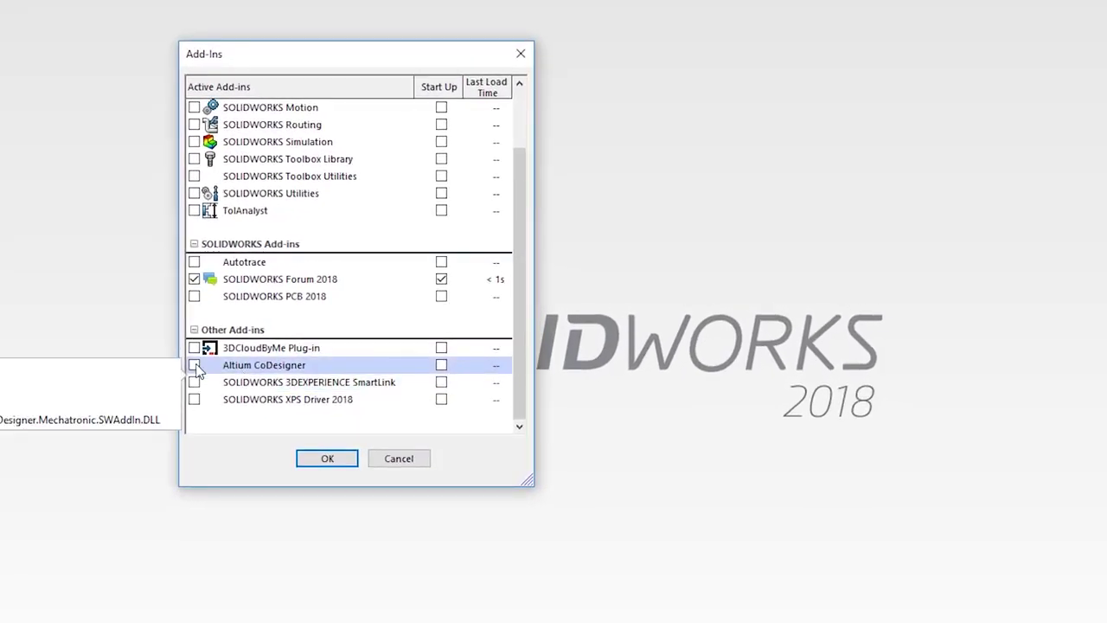
left_click(195, 365)
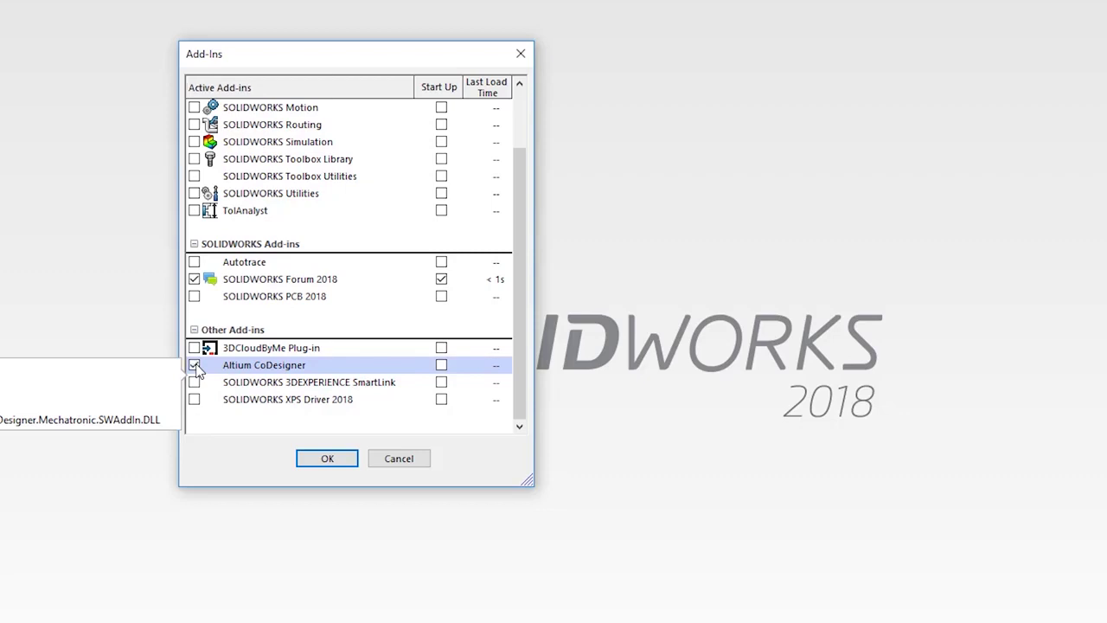
left_click(441, 365)
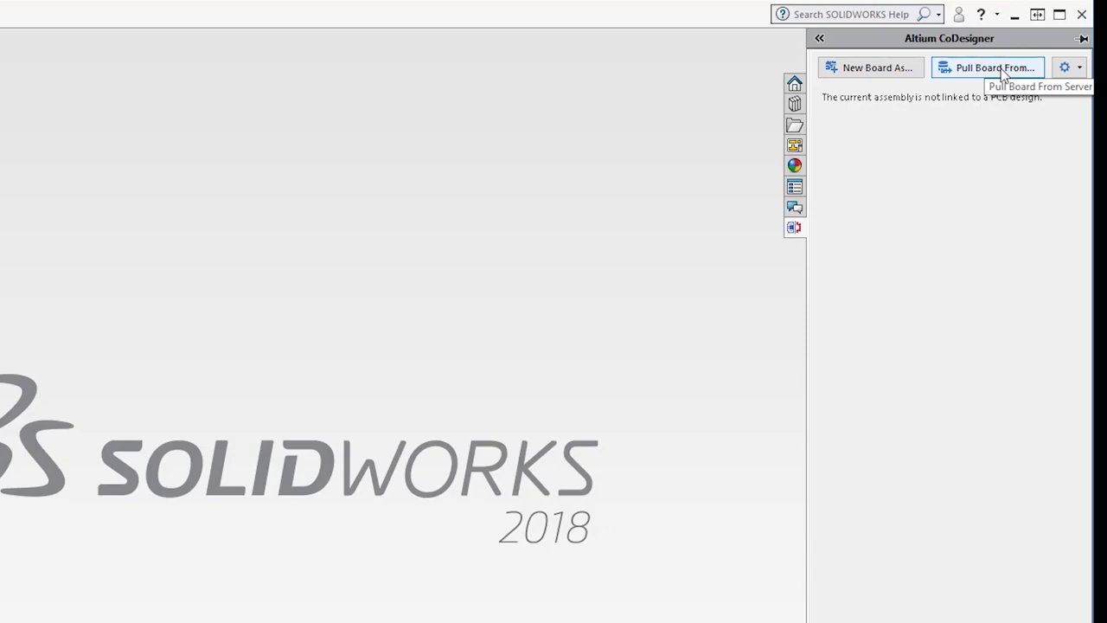
Step: Enter custom server localhost:9780, the administrator user name and password, with automatic sign-in
left_click(1001, 71)
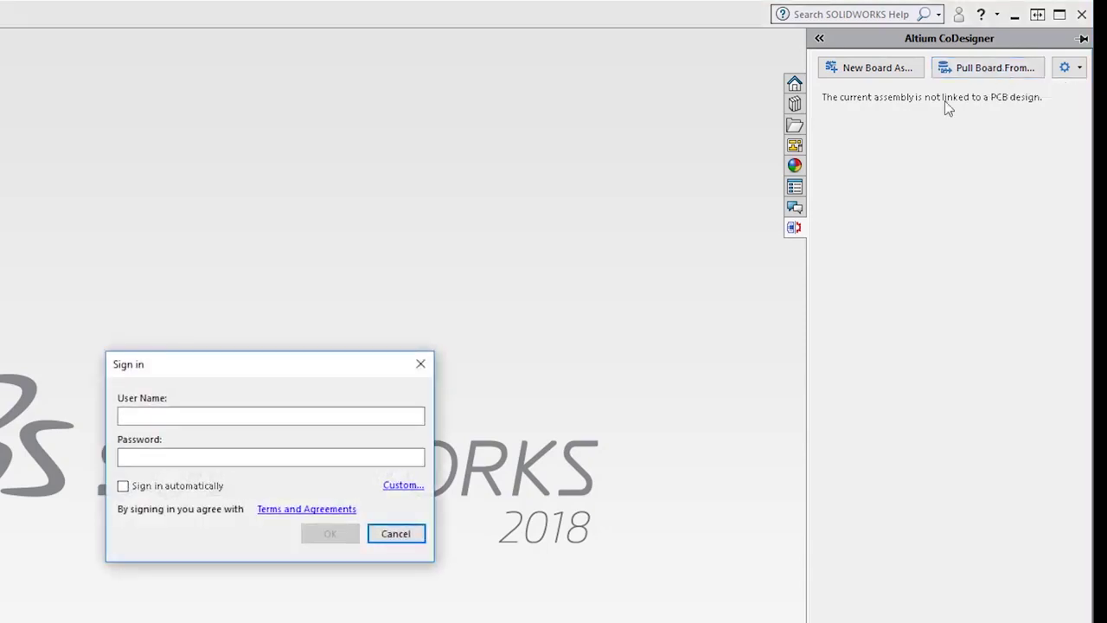
left_click_drag(223, 372, 161, 195)
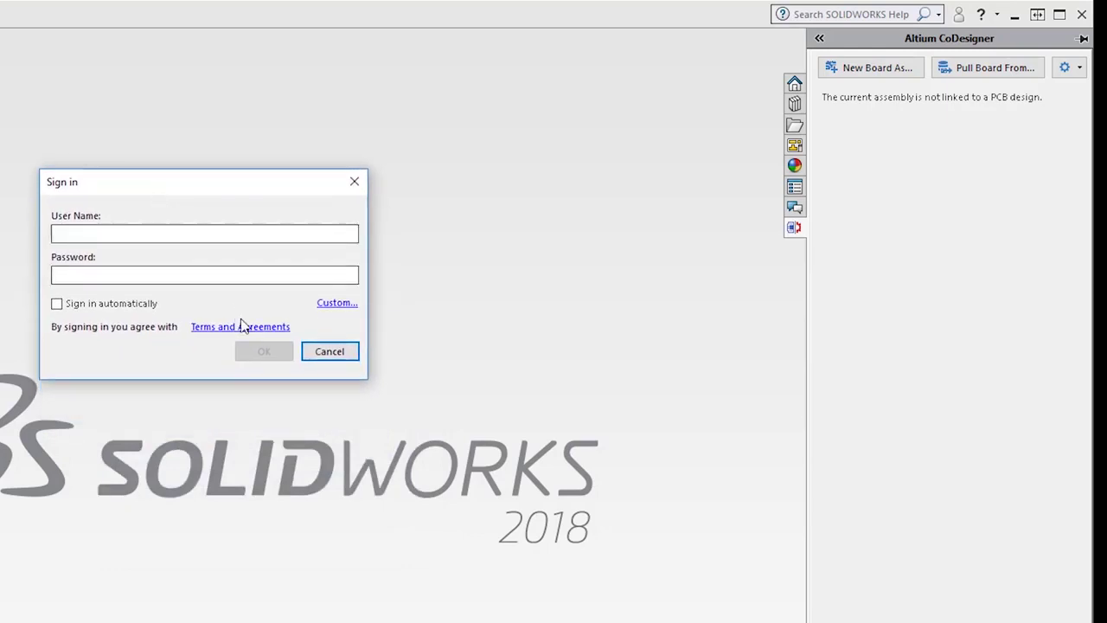
left_click_drag(201, 195, 229, 174)
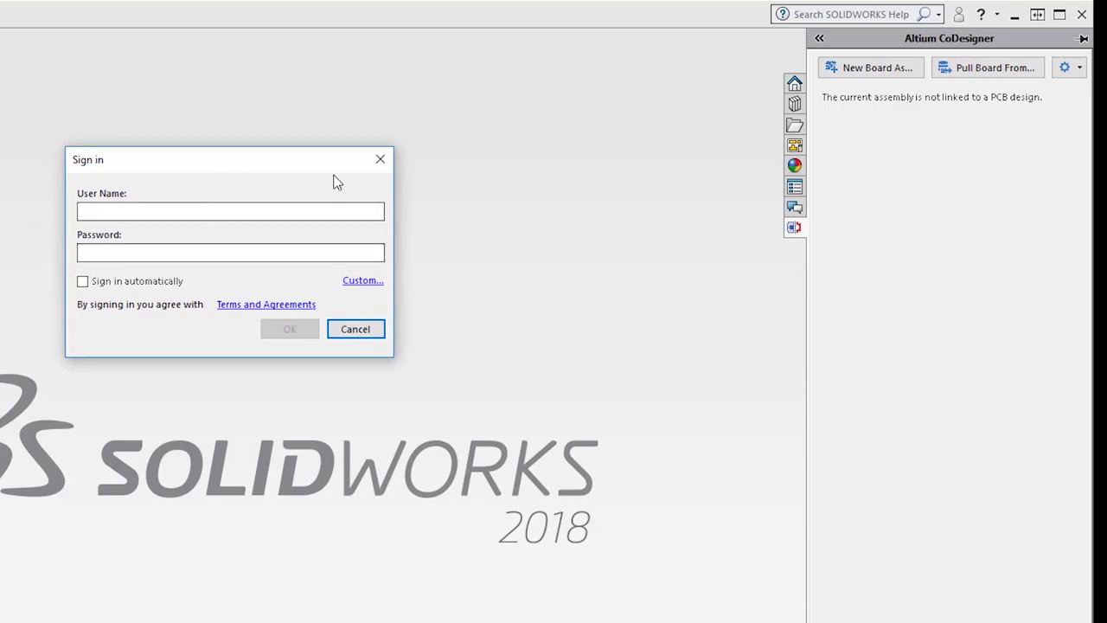
left_click_drag(313, 164, 339, 165)
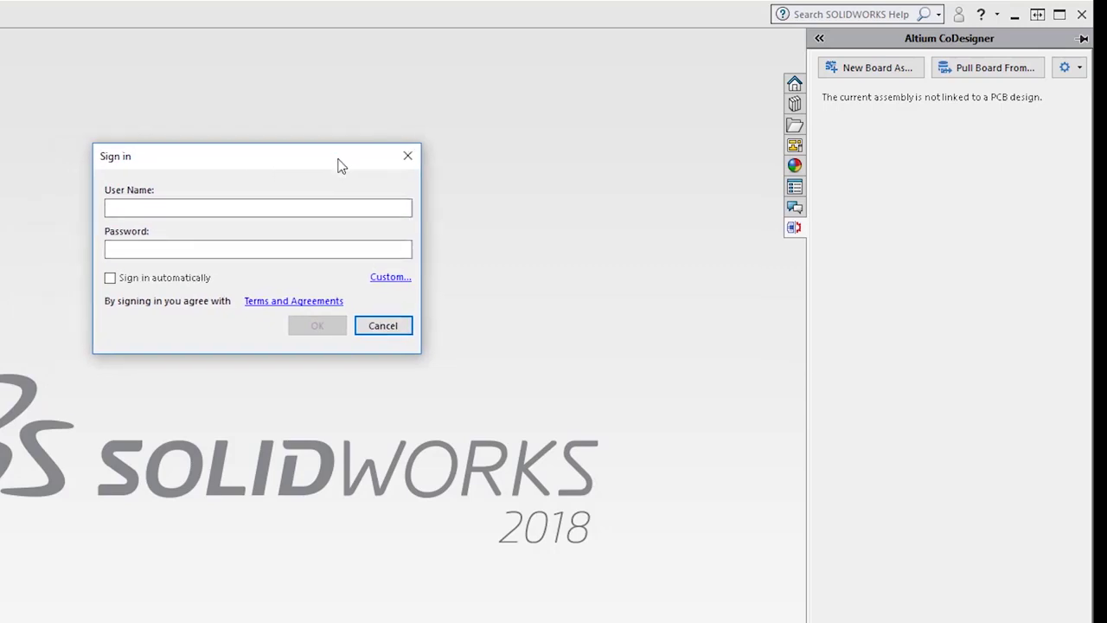
left_click(389, 277)
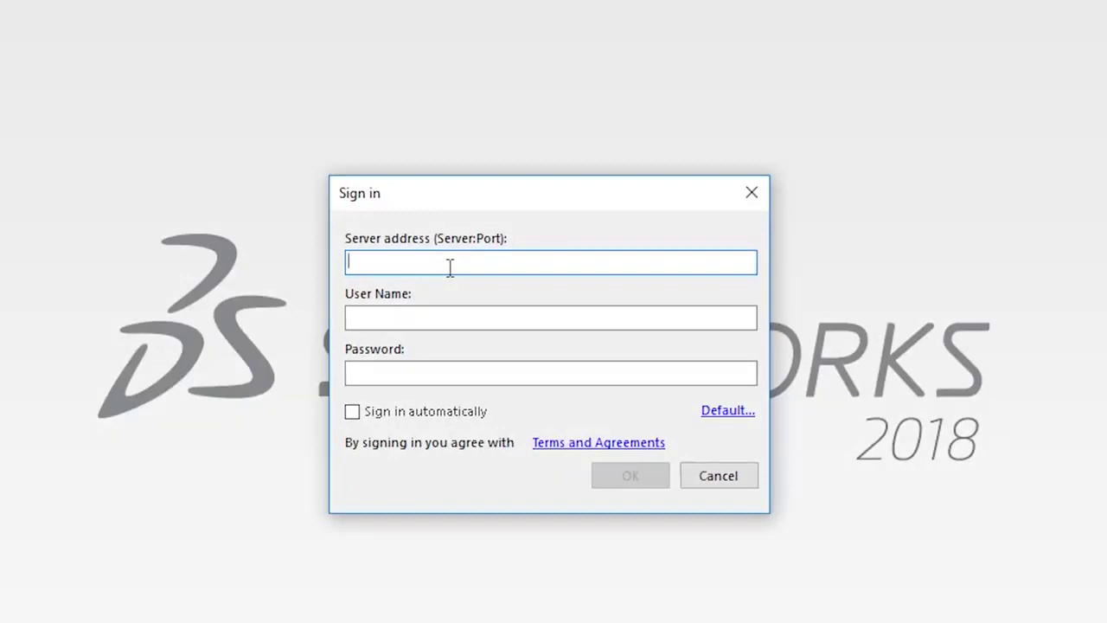
type("localhost:9780")
left_click(405, 317)
type("admin")
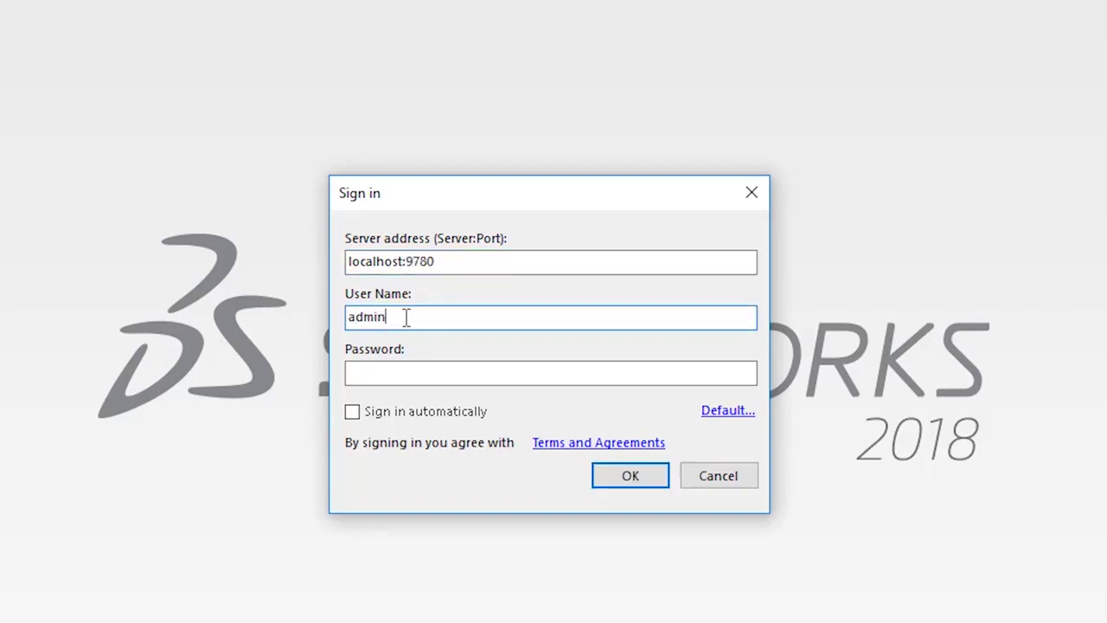
key("Tab")
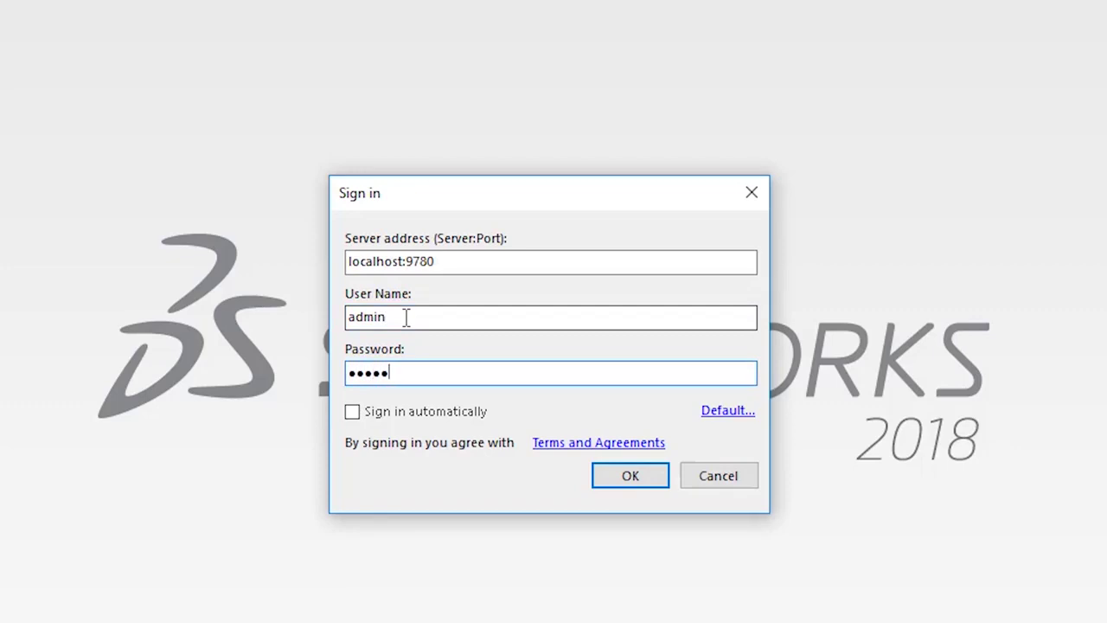
left_click(403, 412)
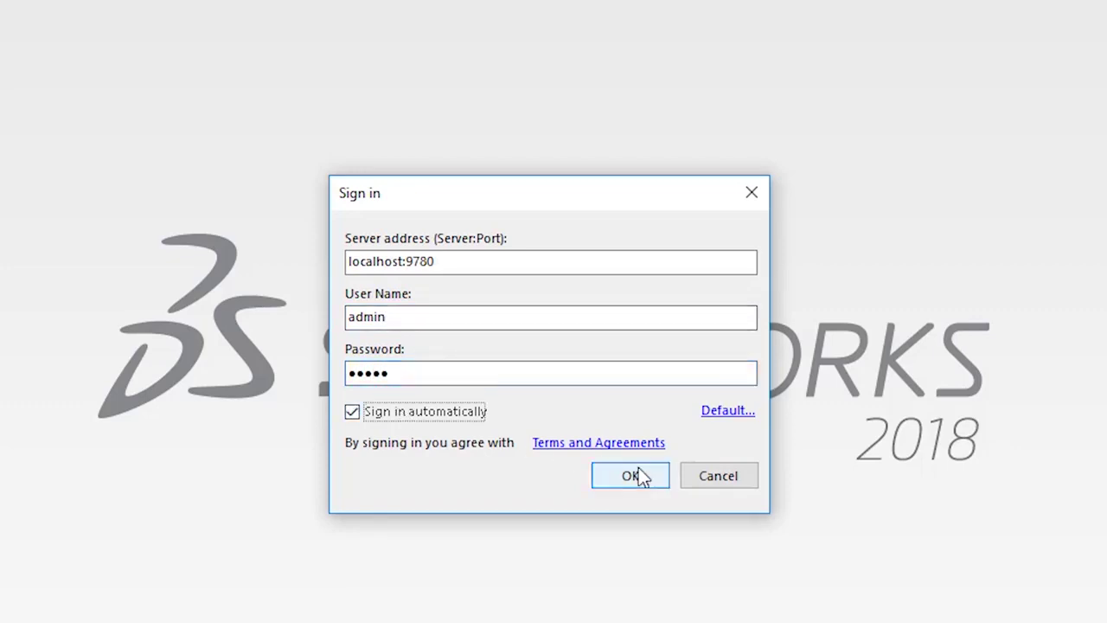
Step: Confirm the sign-in and choose WiFi_miniPCIe as the project to pull
left_click(639, 477)
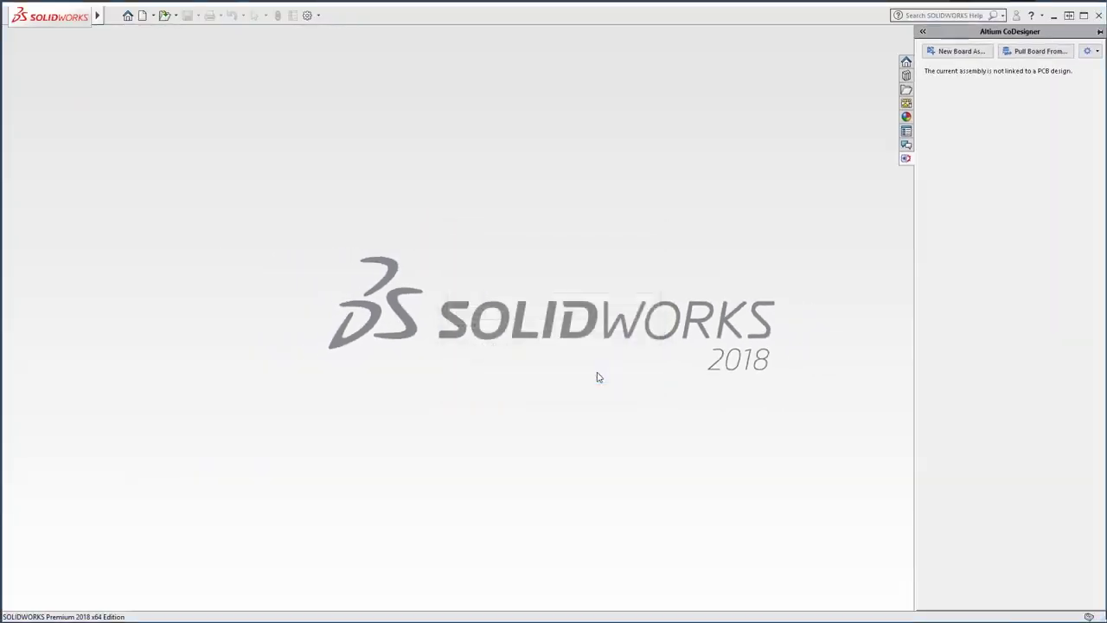
left_click_drag(433, 20, 464, 73)
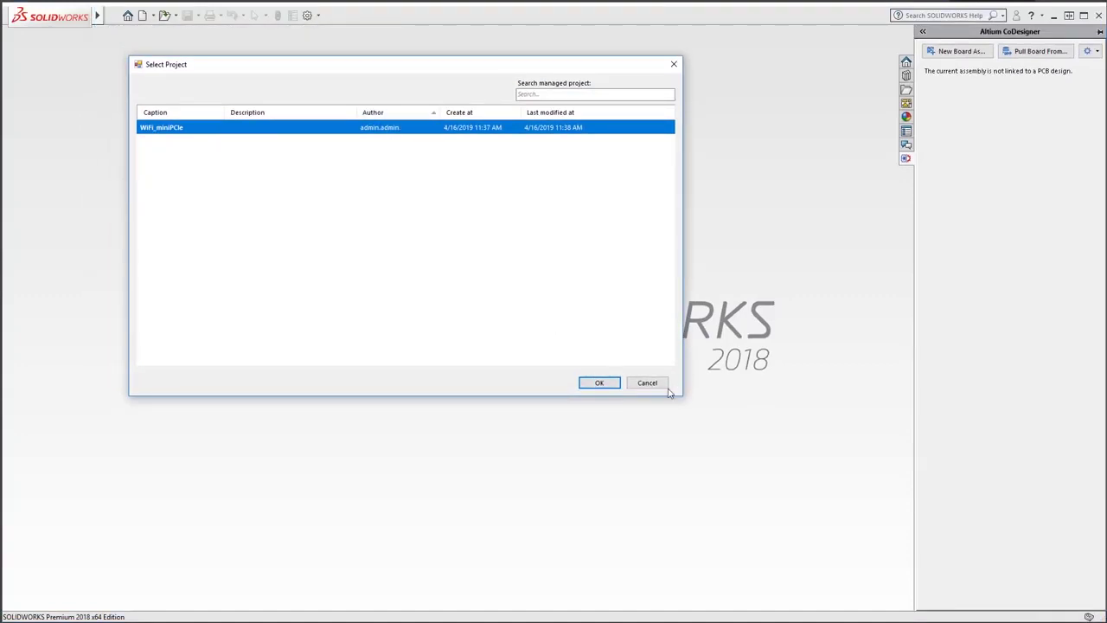
left_click(599, 383)
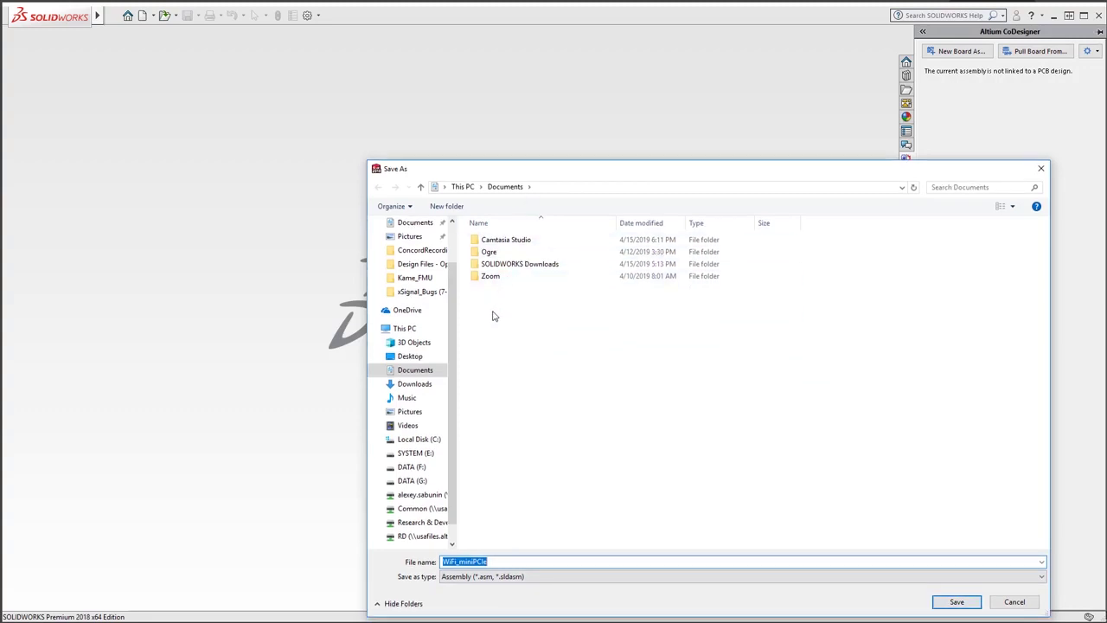
Step: Create and open a new folder named WiFi_miniPC for the assembly
left_click(447, 206)
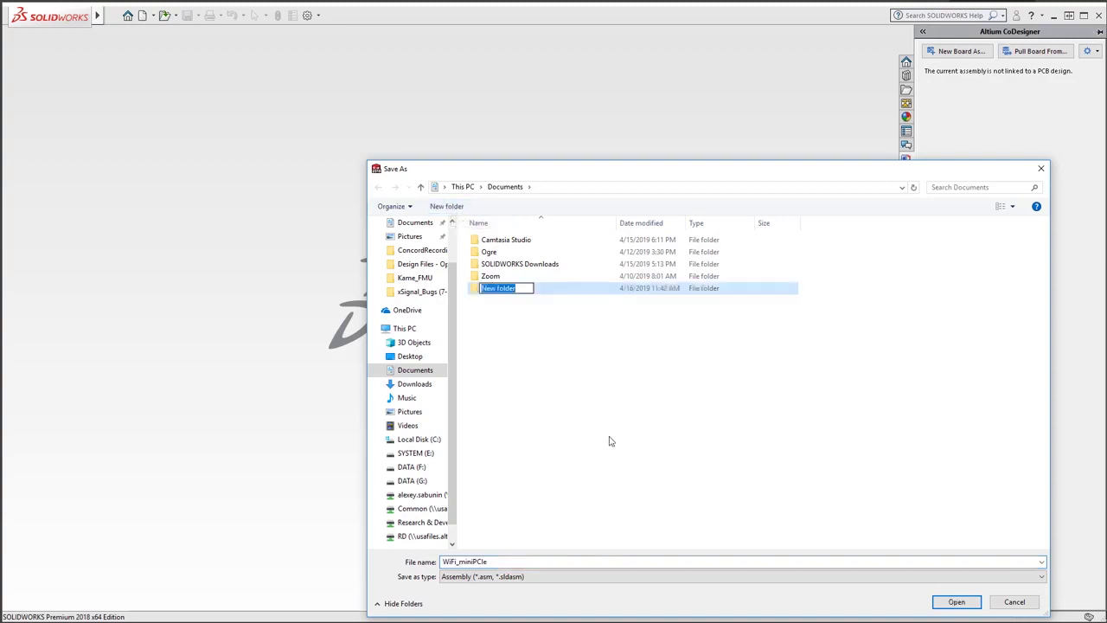
type("WiFi_miniPC")
key("Return")
double_click(514, 289)
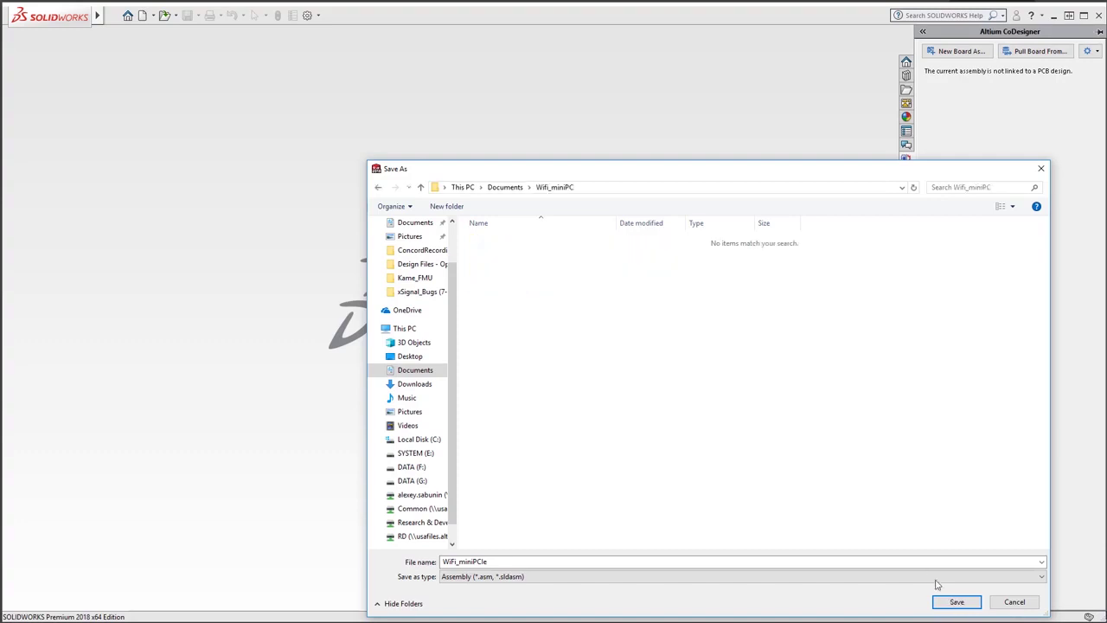
Step: Save the assembly, accept the default units and dimension standard, and orbit to a near front view
left_click(958, 603)
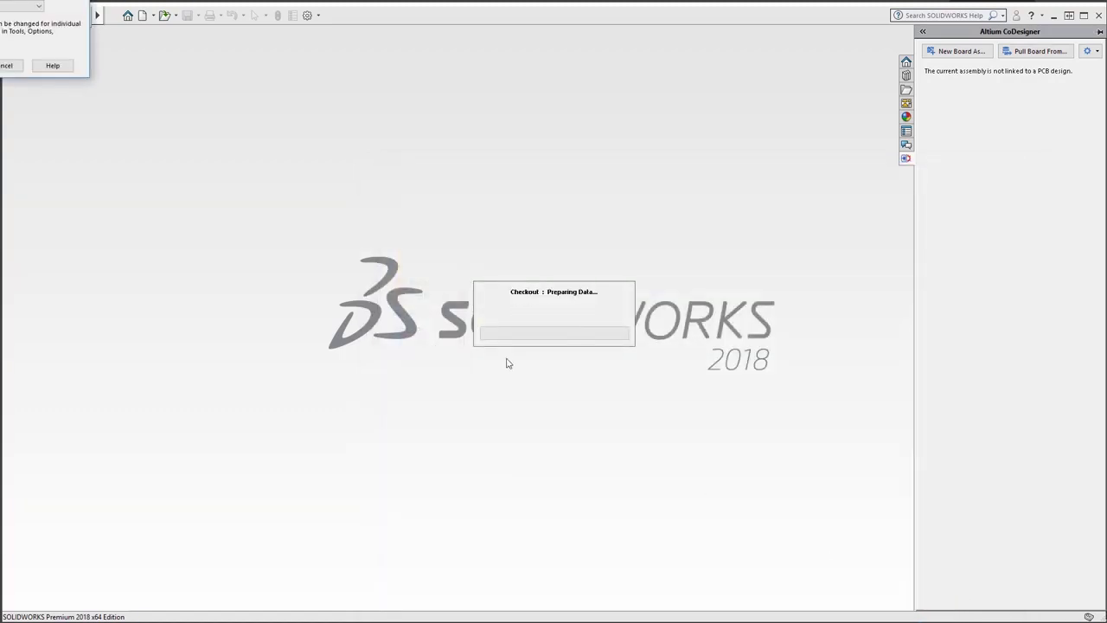
left_click_drag(10, 1, 328, 202)
left_click(274, 332)
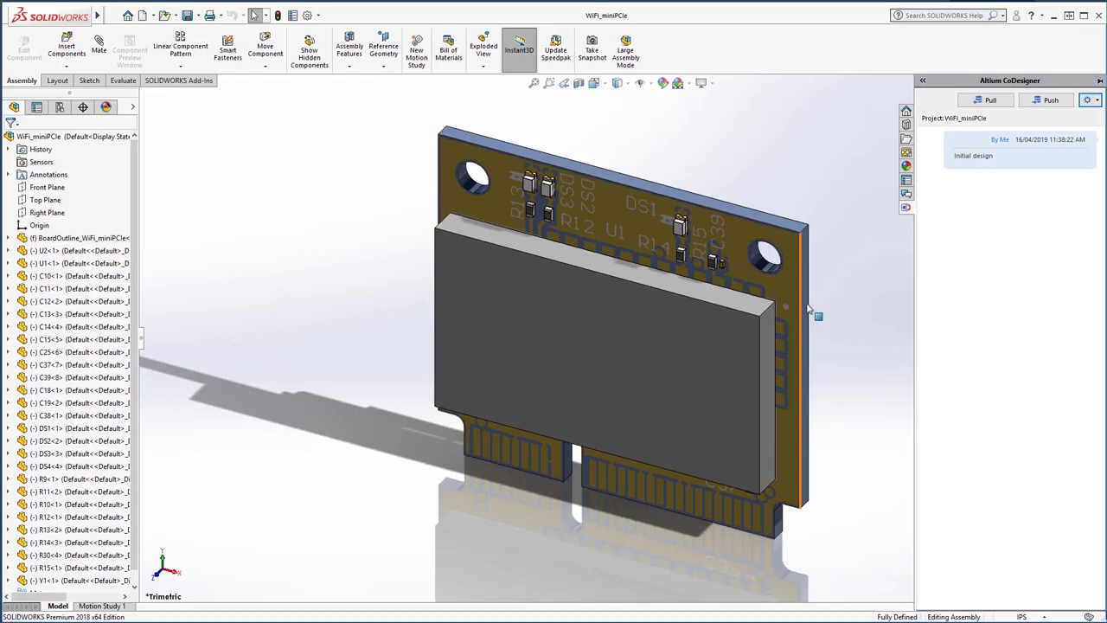
middle_click_drag(738, 293, 317, 282)
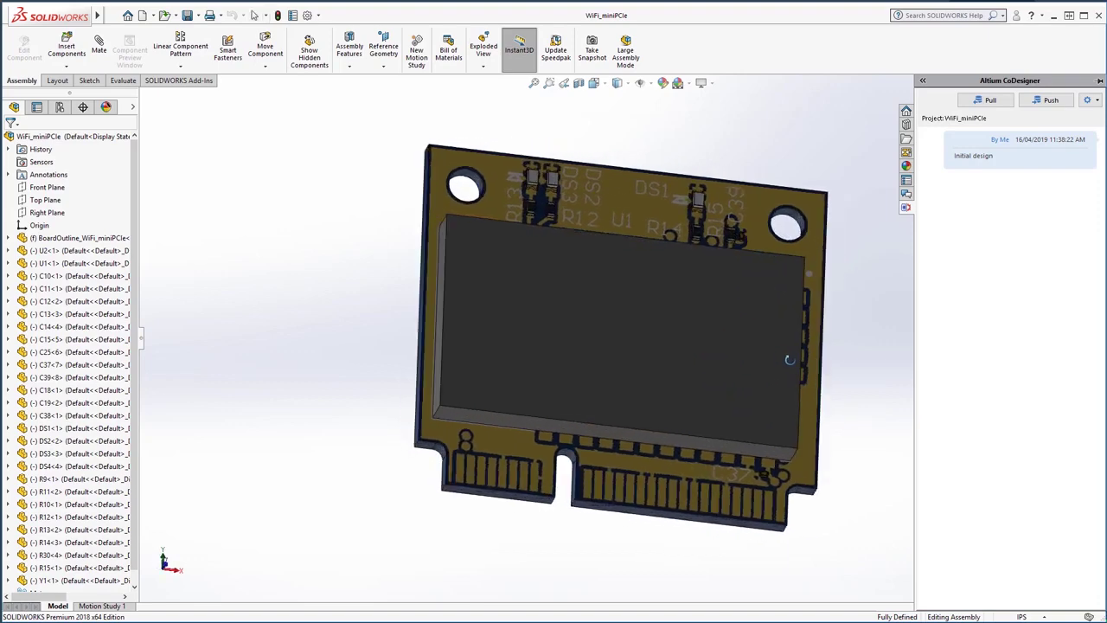